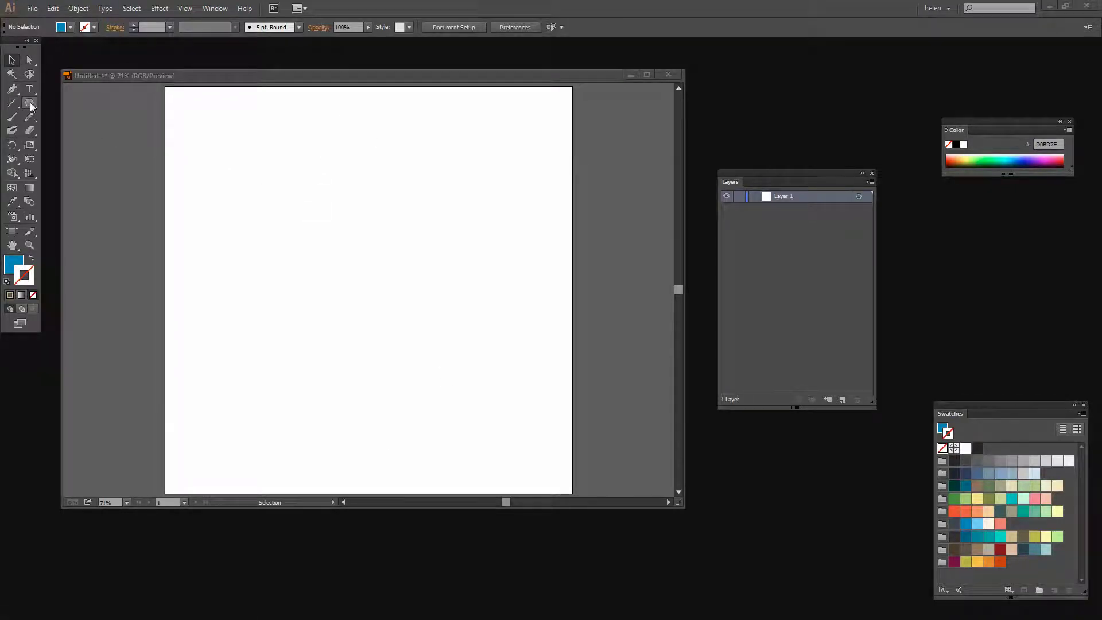
Draw a blue six-sided polygon with a 300 pt radius using the Polygon Tool.
{"action": "left_click_drag", "start_coordinate": [30, 105], "coordinate": [92, 143]}
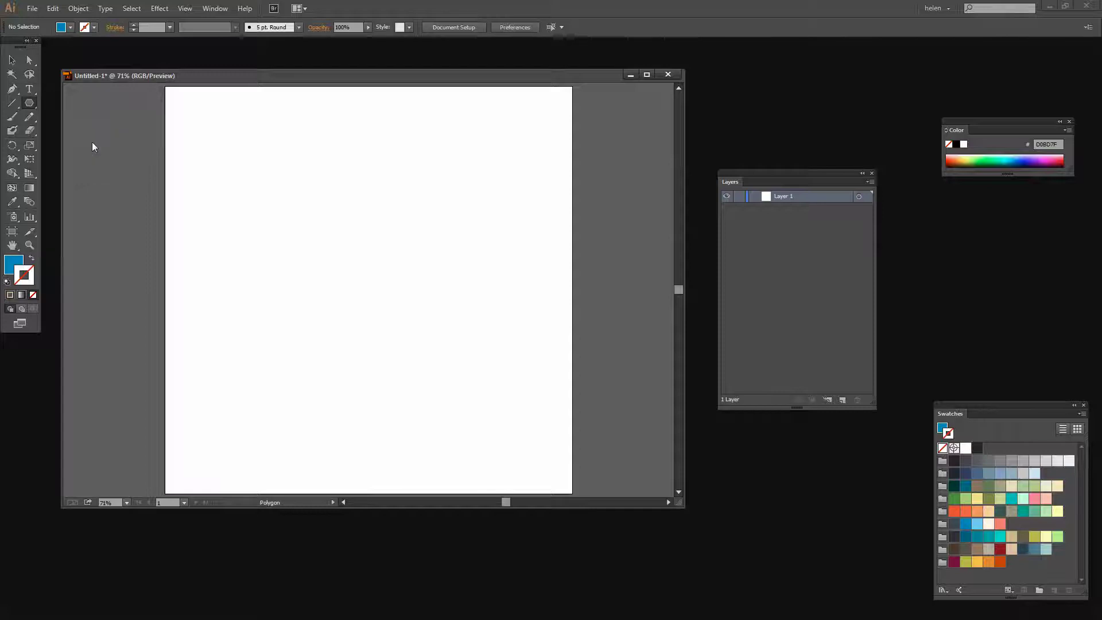
{"action": "left_click", "coordinate": [392, 217]}
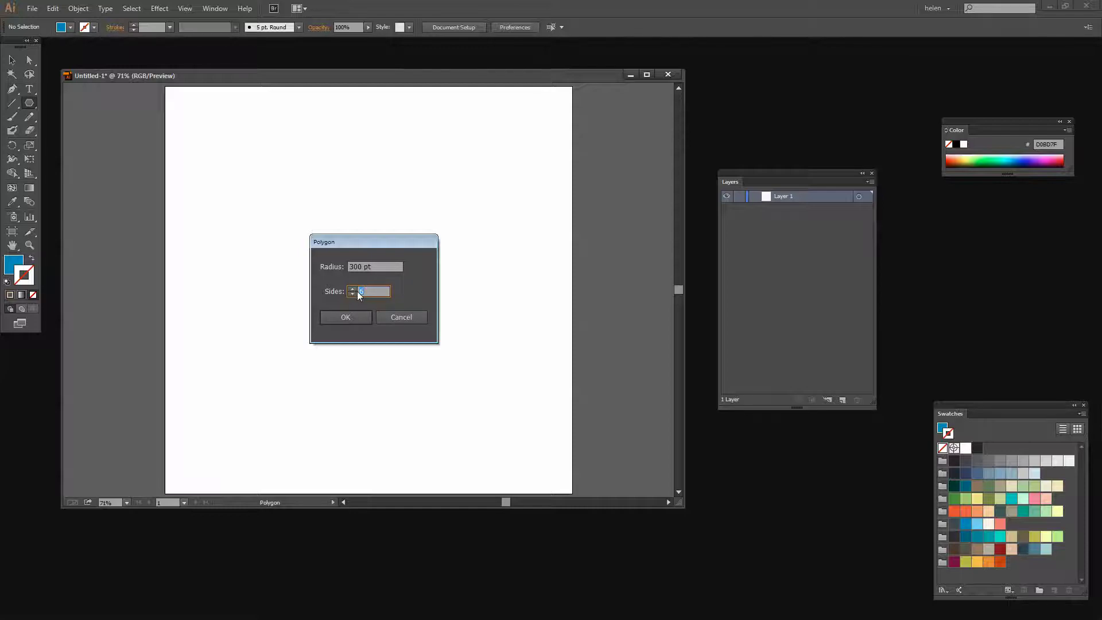
{"action": "left_click", "coordinate": [344, 318]}
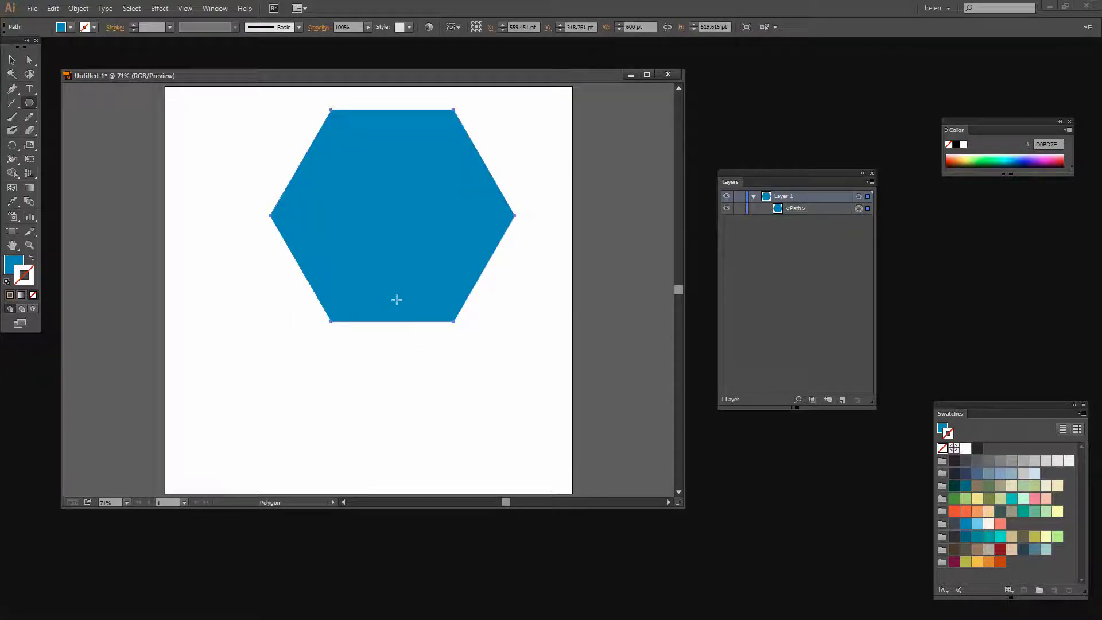
Move the hexagon down toward the centre of the artboard.
{"action": "key", "text": "v"}
{"action": "left_click_drag", "start_coordinate": [410, 292], "coordinate": [401, 342]}
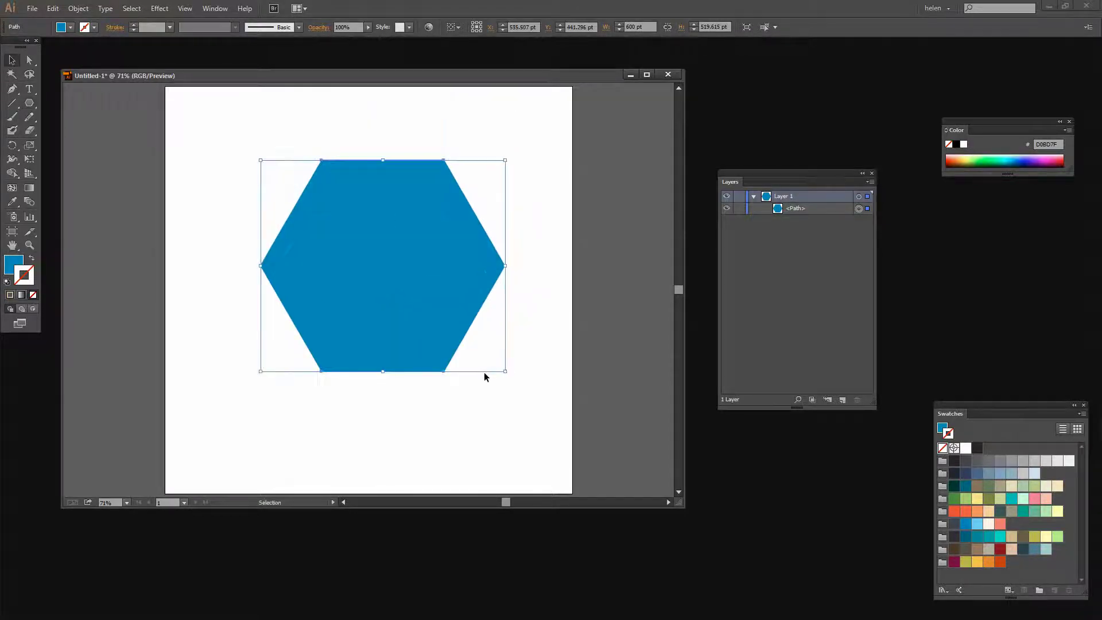
{"action": "left_click", "coordinate": [474, 399]}
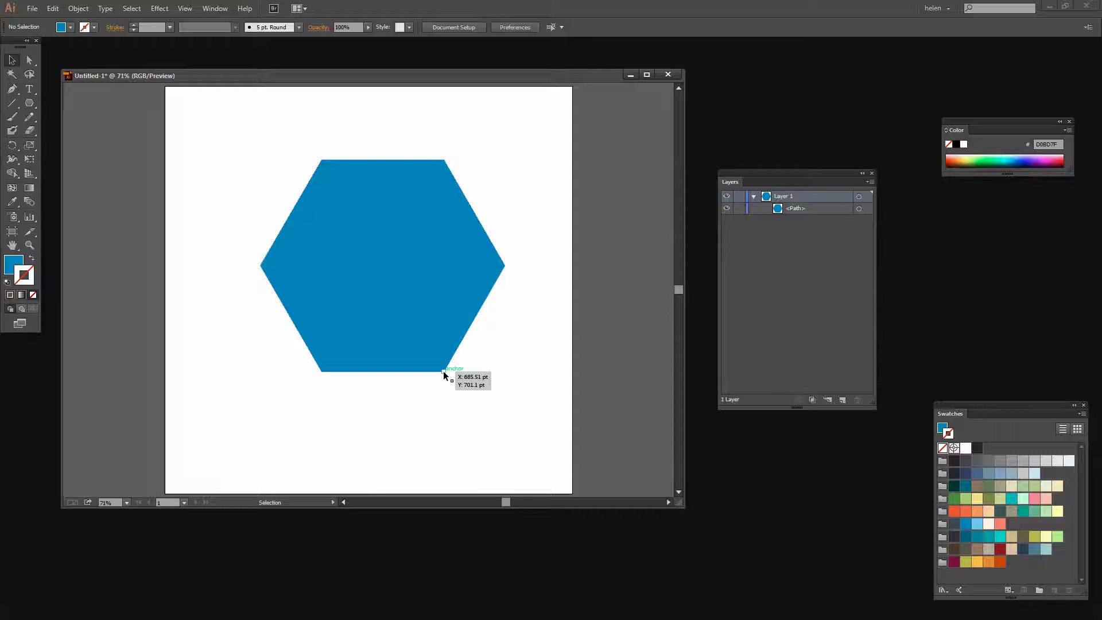
Rotate the hexagon by 30° so a point faces straight up.
{"action": "left_click", "coordinate": [396, 283]}
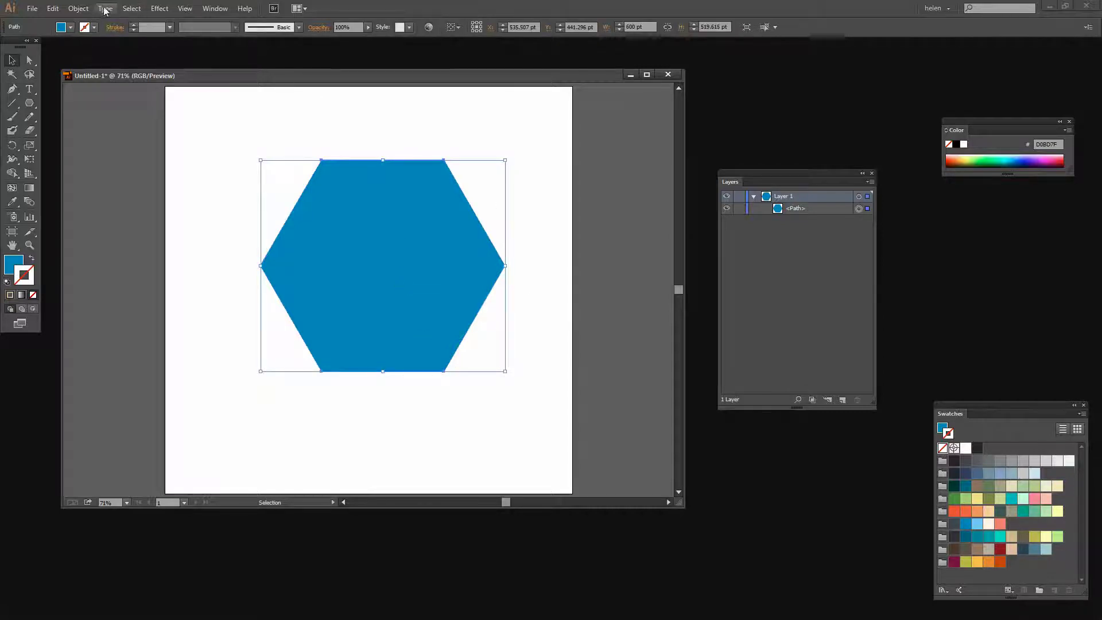
{"action": "left_click", "coordinate": [78, 9]}
{"action": "mouse_move", "coordinate": [96, 22]}
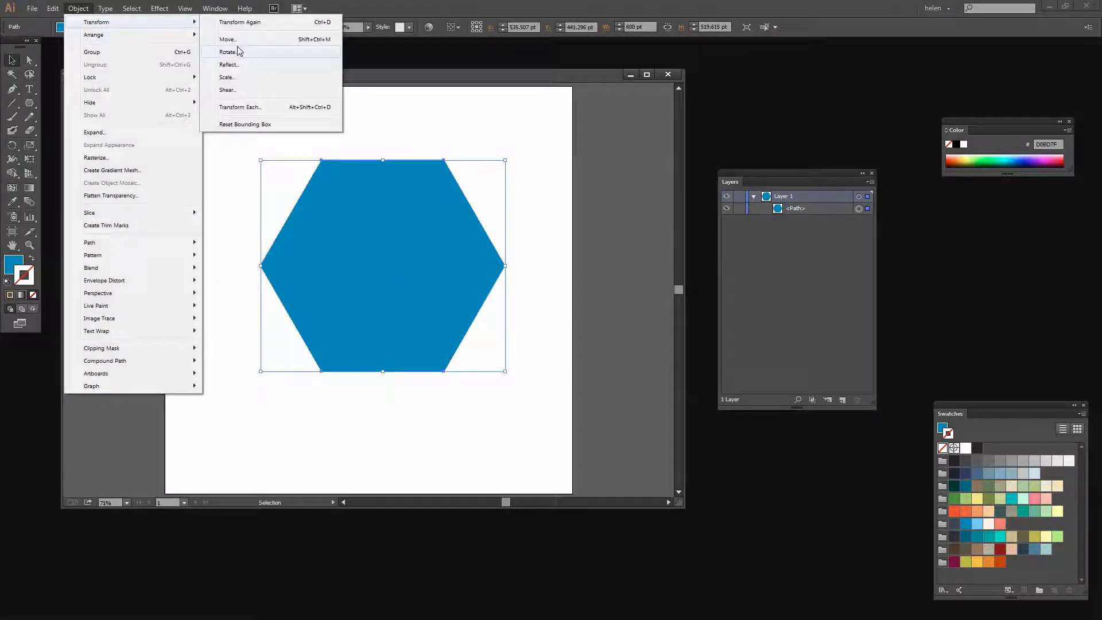
{"action": "left_click", "coordinate": [228, 52]}
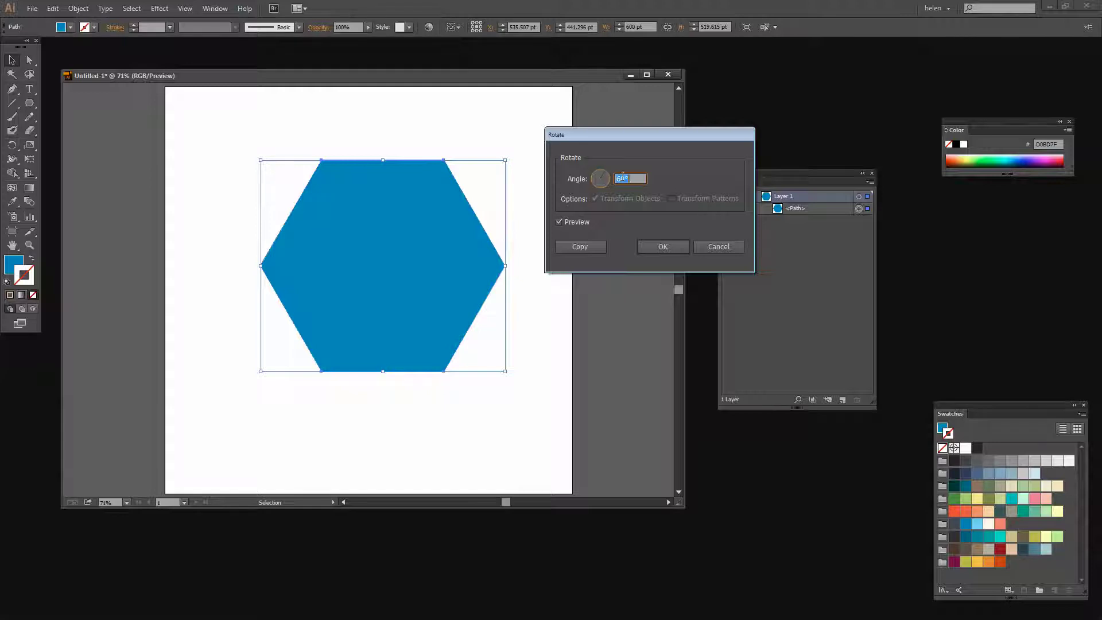
{"action": "type", "text": "30"}
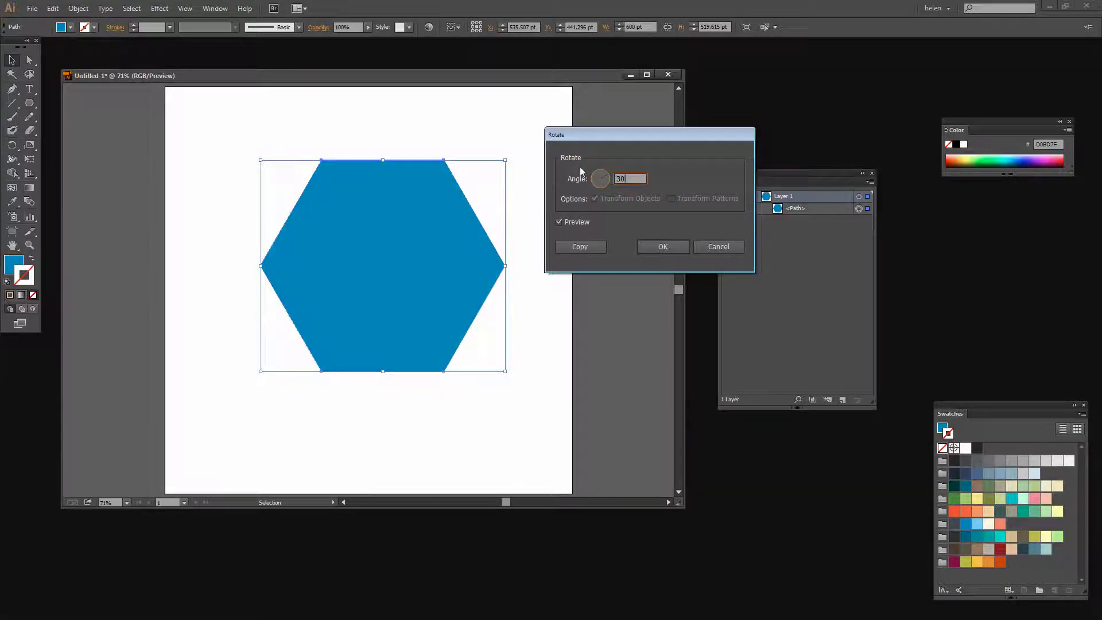
{"action": "key", "text": "Tab"}
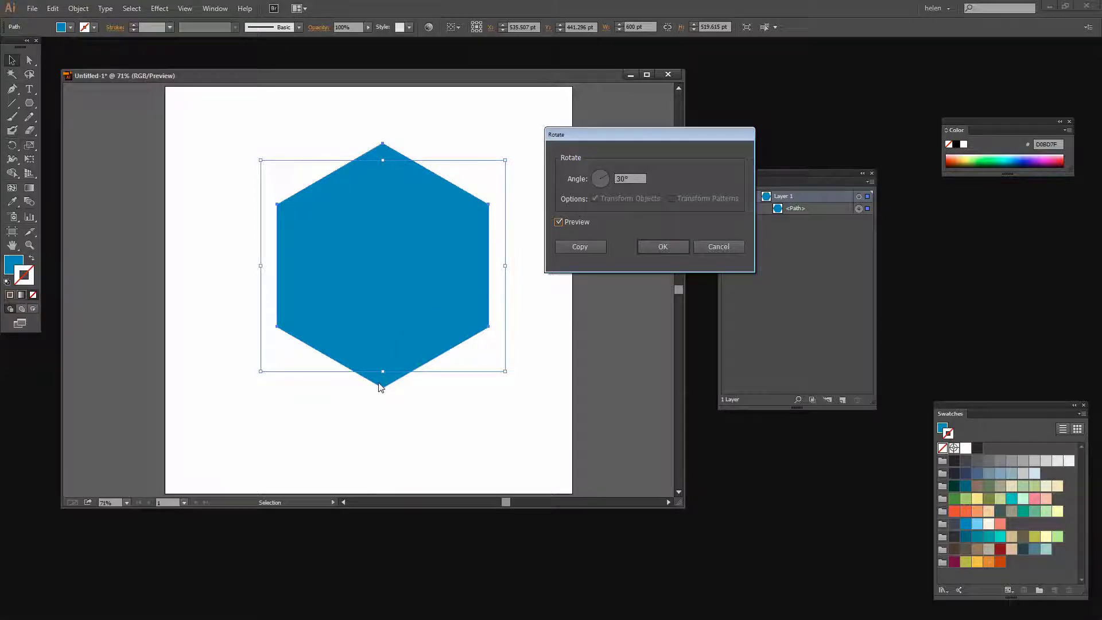
{"action": "left_click", "coordinate": [662, 247]}
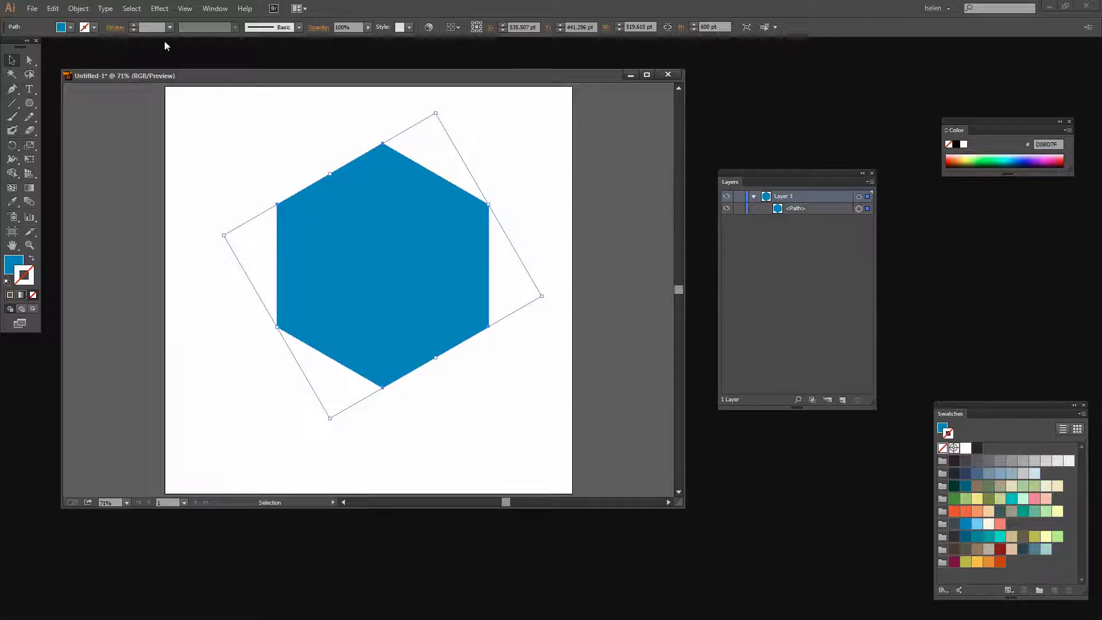
Reset the hexagon's bounding box so it sits square to the page.
{"action": "left_click", "coordinate": [78, 8]}
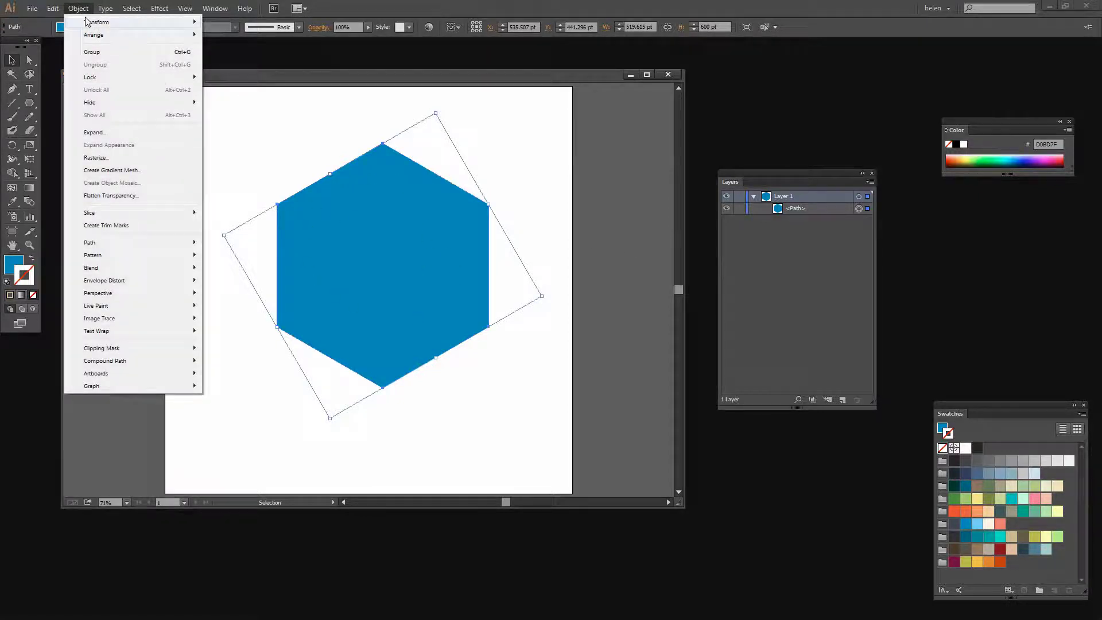
{"action": "mouse_move", "coordinate": [86, 21]}
{"action": "left_click", "coordinate": [238, 125]}
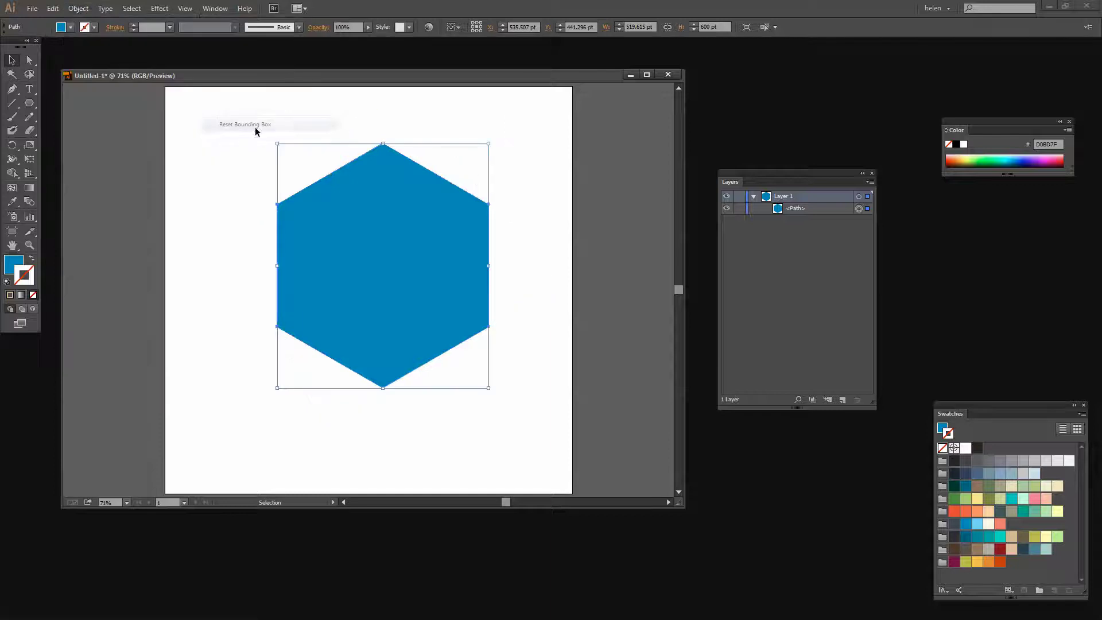
{"action": "left_click", "coordinate": [534, 343]}
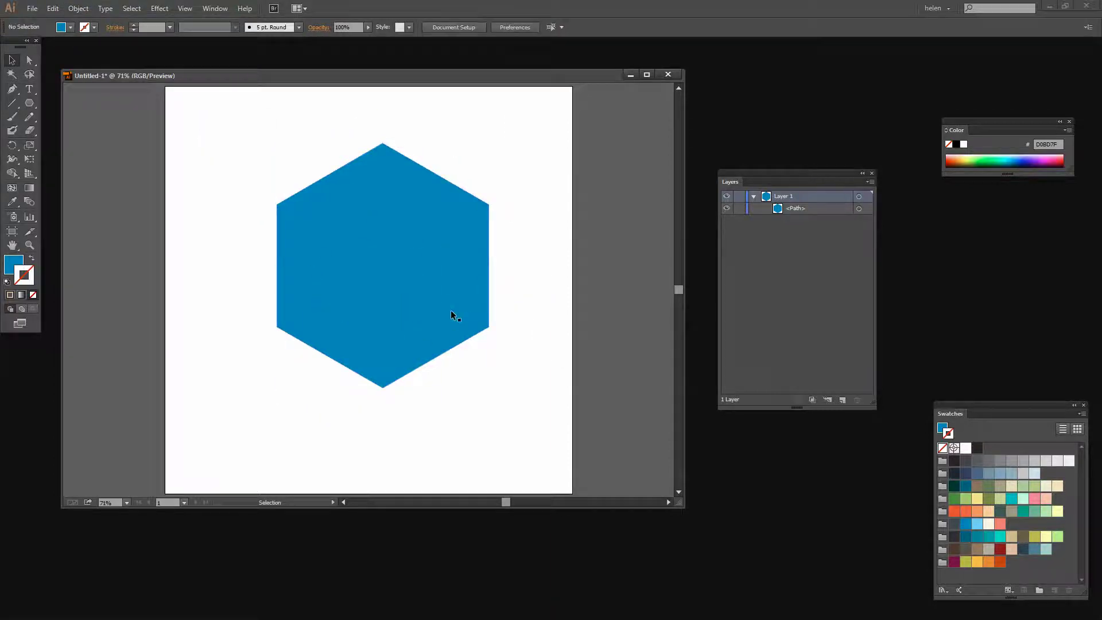
Lock the hexagon in Layers and set the colours to no fill with a white stroke.
{"action": "left_click", "coordinate": [739, 210]}
{"action": "left_click", "coordinate": [966, 449]}
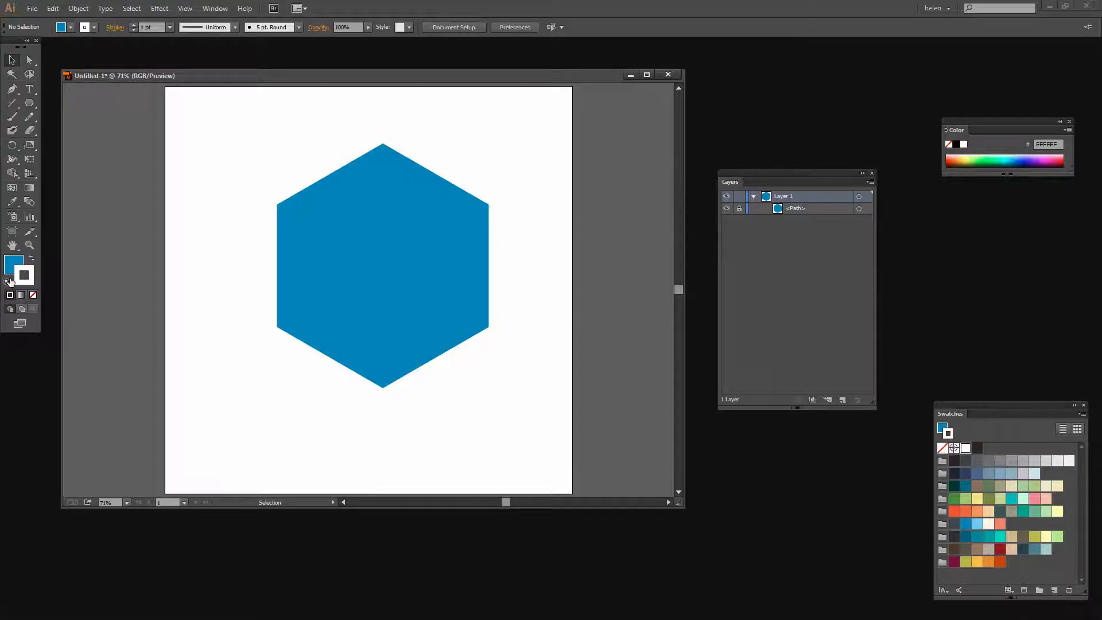
{"action": "left_click", "coordinate": [12, 271]}
{"action": "left_click", "coordinate": [33, 294]}
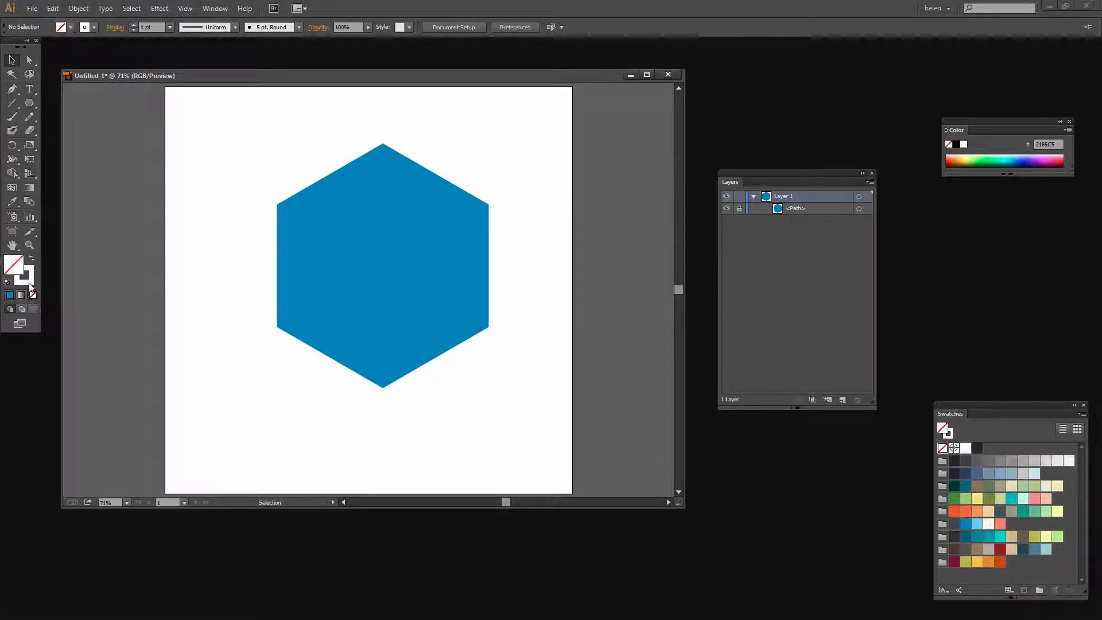
{"action": "left_click", "coordinate": [28, 281]}
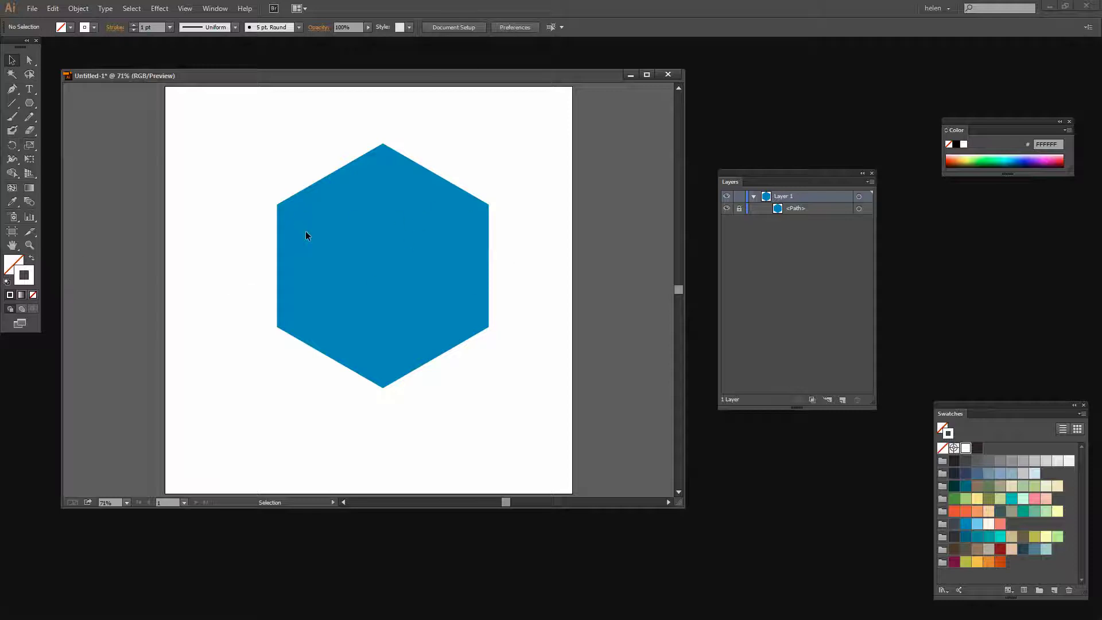
Draw a white Pen line from the hexagon's top vertex to its bottom vertex and select it.
{"action": "left_click", "coordinate": [12, 90]}
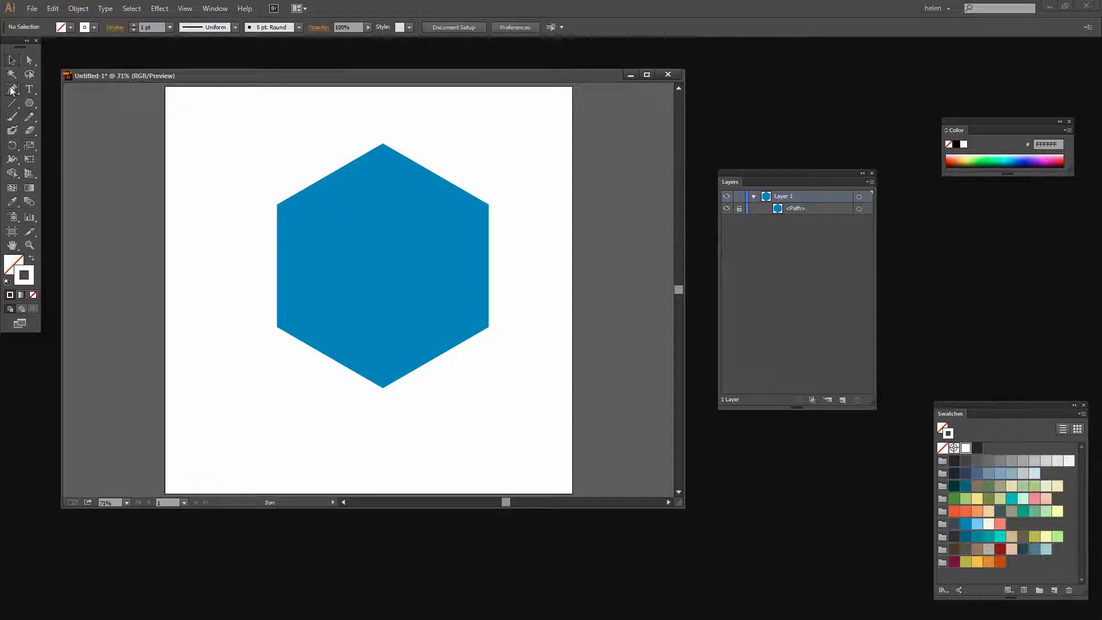
{"action": "left_click", "coordinate": [383, 144]}
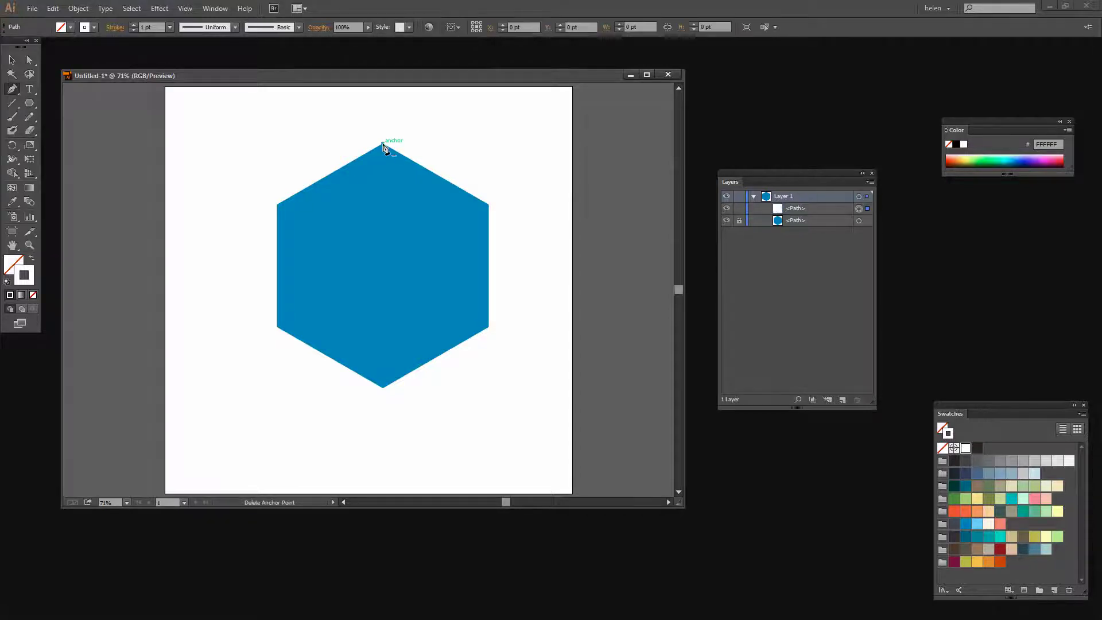
{"action": "left_click", "coordinate": [383, 388]}
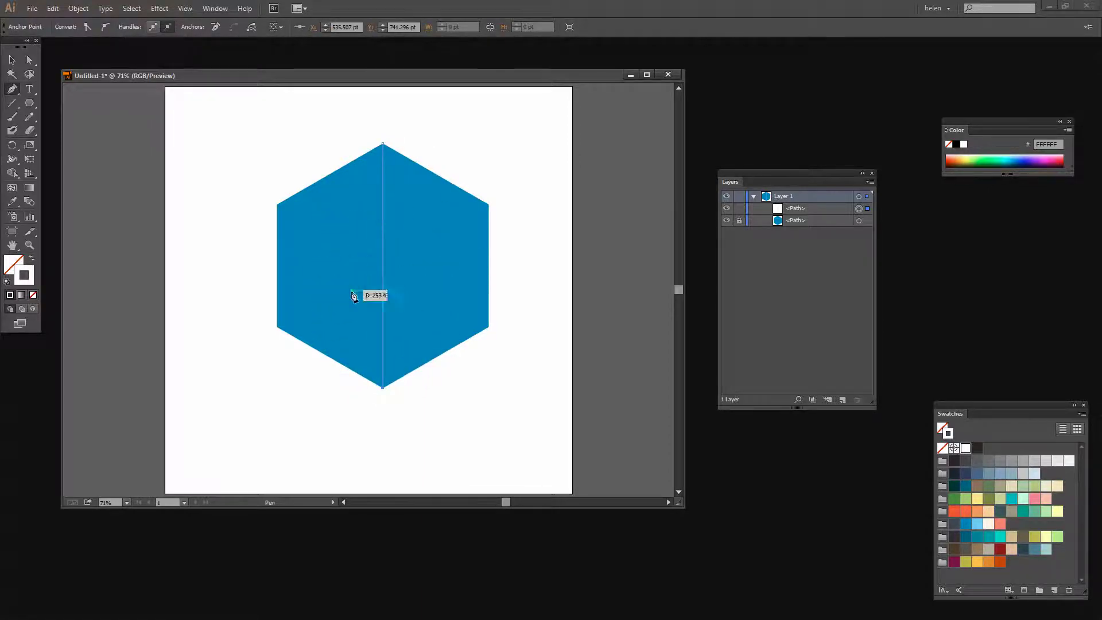
{"action": "left_click", "coordinate": [12, 60]}
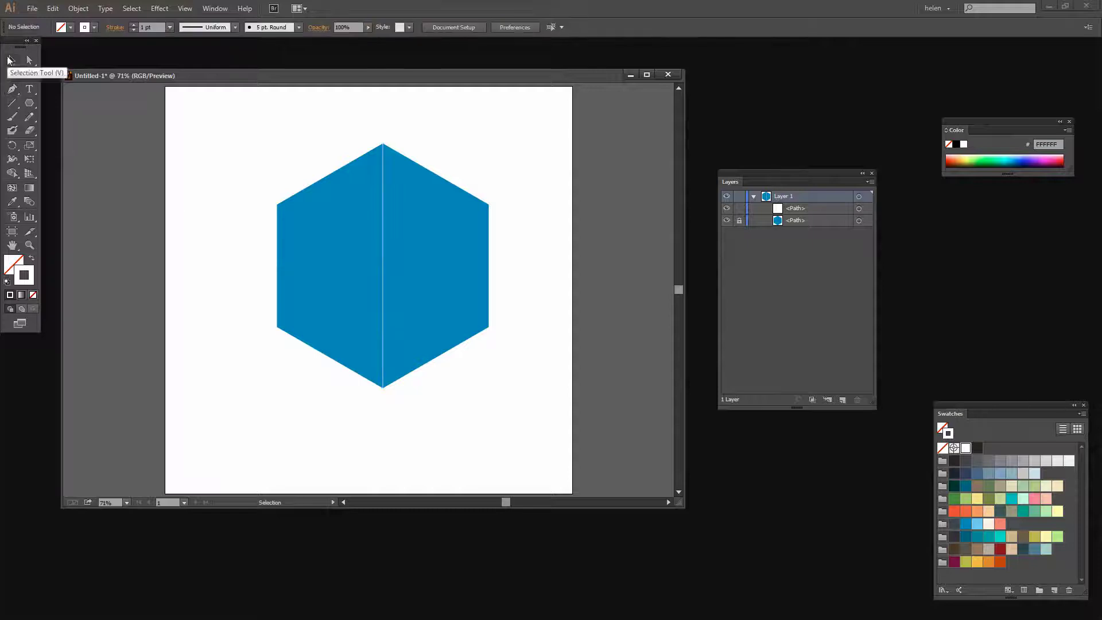
{"action": "left_click", "coordinate": [383, 246]}
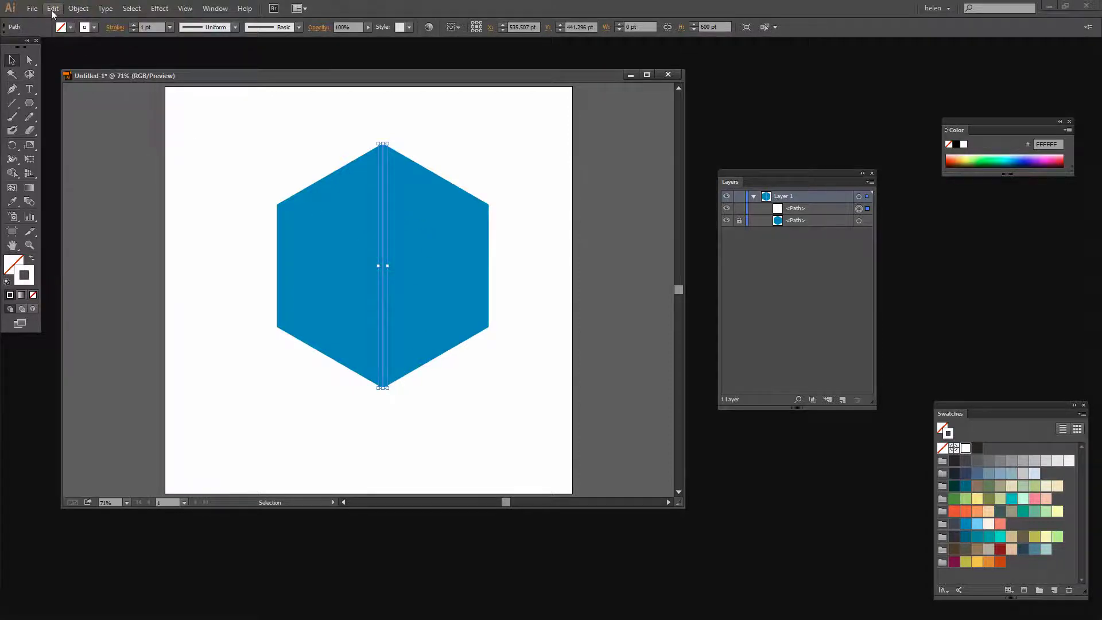
Make a copy of the white line rotated 60° about the hexagon's centre.
{"action": "left_click", "coordinate": [78, 9]}
{"action": "mouse_move", "coordinate": [115, 22]}
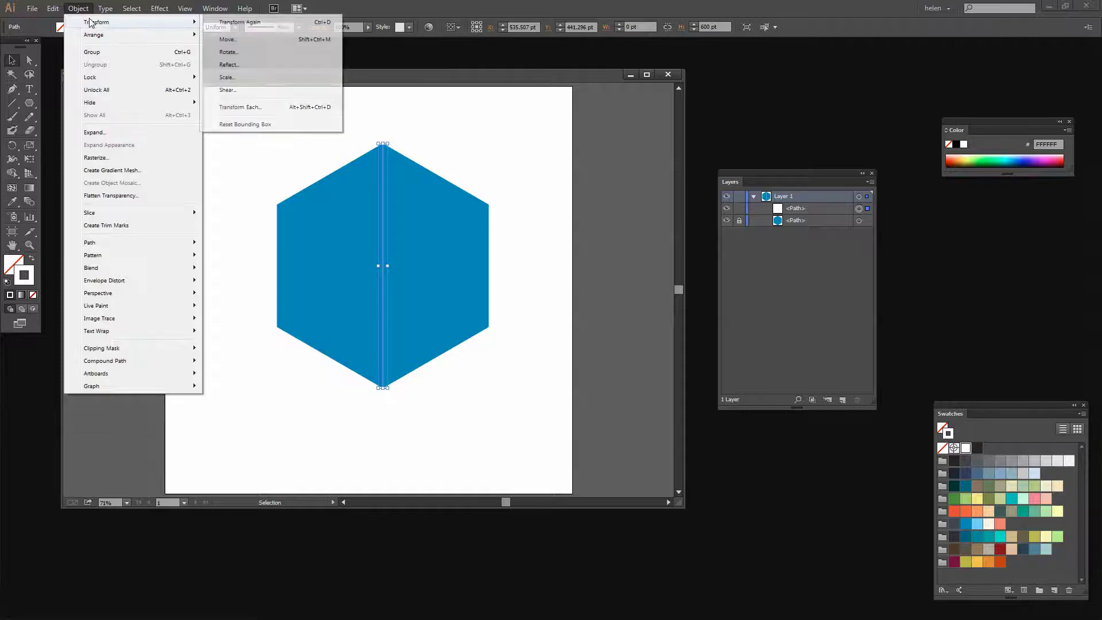
{"action": "left_click", "coordinate": [228, 52]}
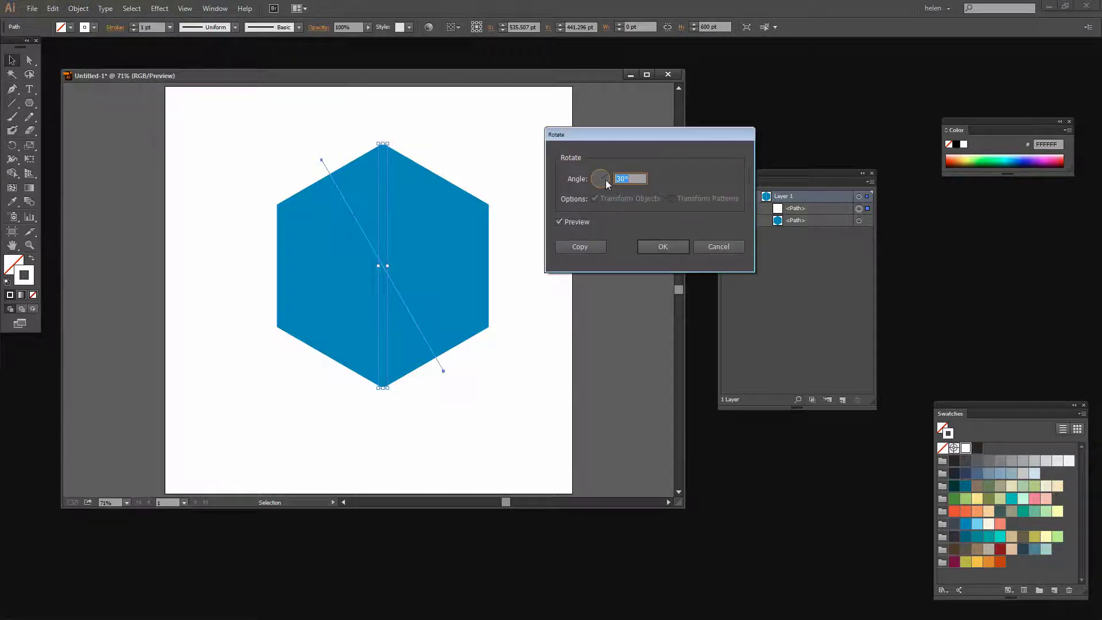
{"action": "type", "text": "60"}
{"action": "key", "text": "Tab"}
{"action": "left_click", "coordinate": [573, 246]}
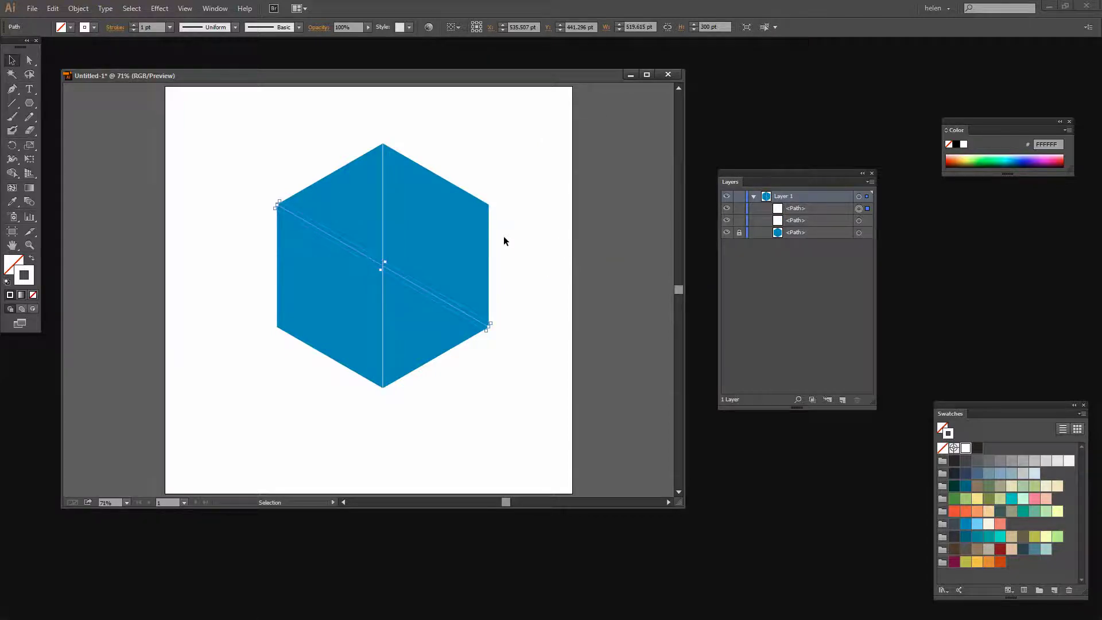
Repeat the 60° rotated copy with Ctrl+D to add a third line.
{"action": "left_click", "coordinate": [78, 9]}
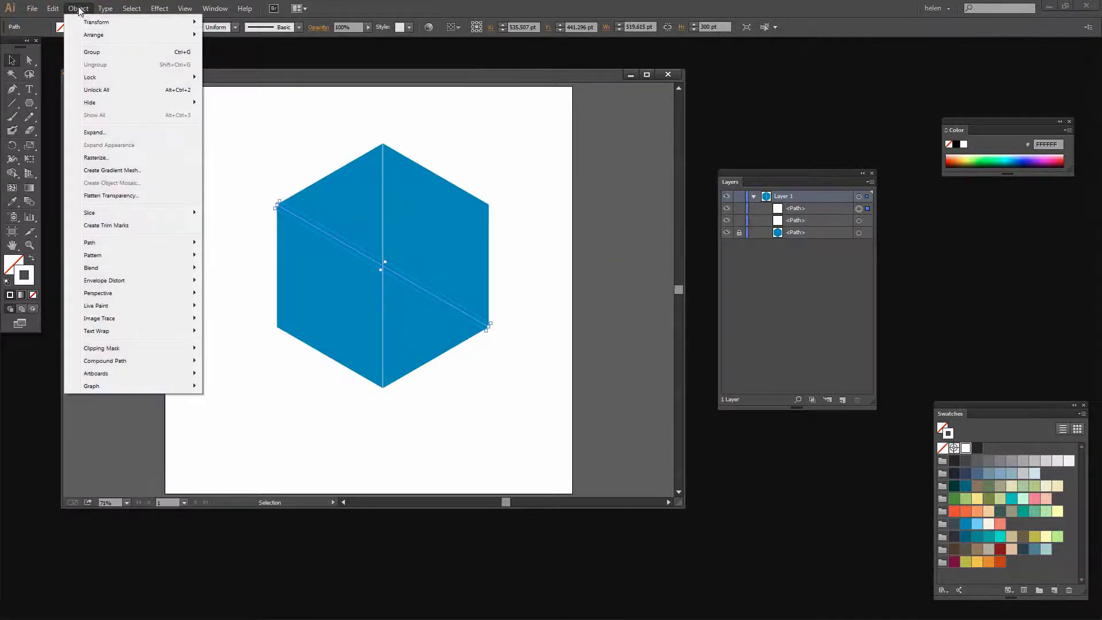
{"action": "mouse_move", "coordinate": [99, 23]}
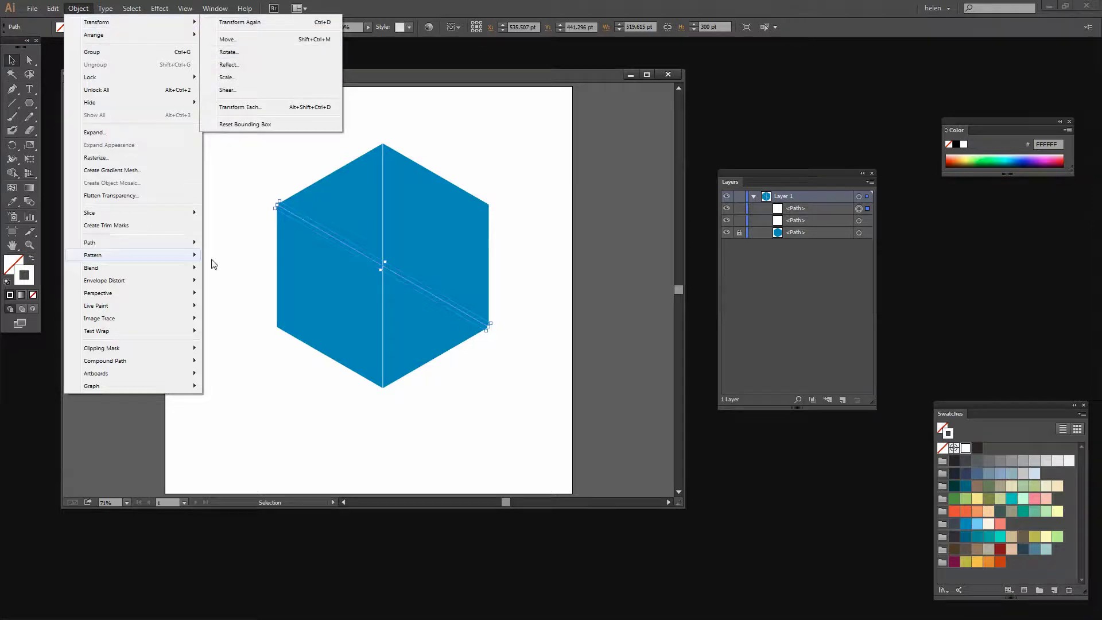
{"action": "left_click", "coordinate": [390, 75]}
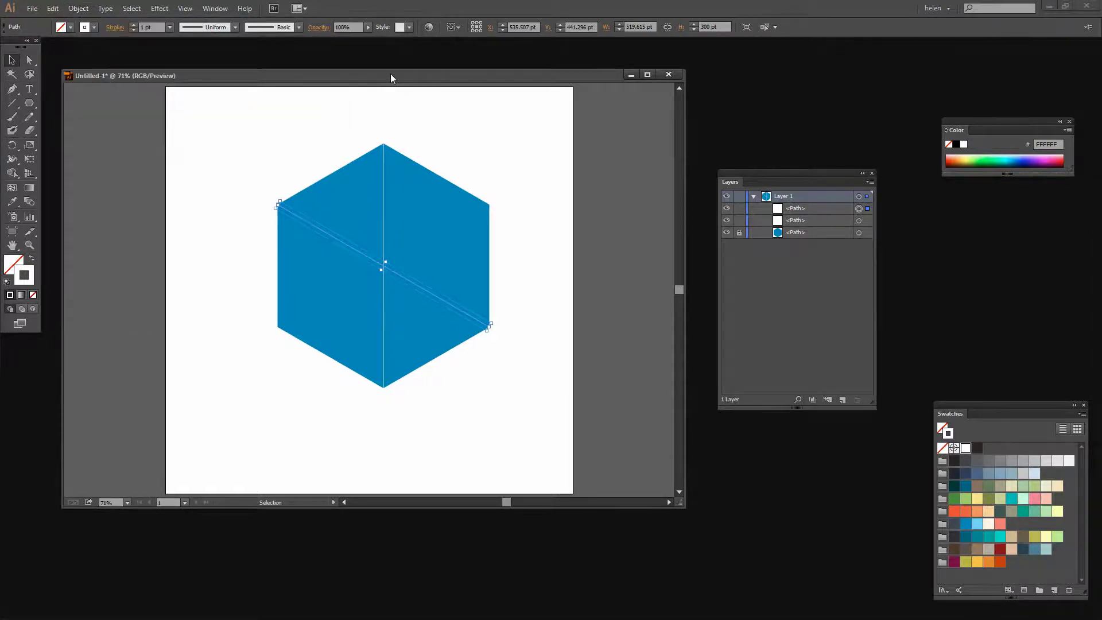
{"action": "key", "text": "ctrl+d"}
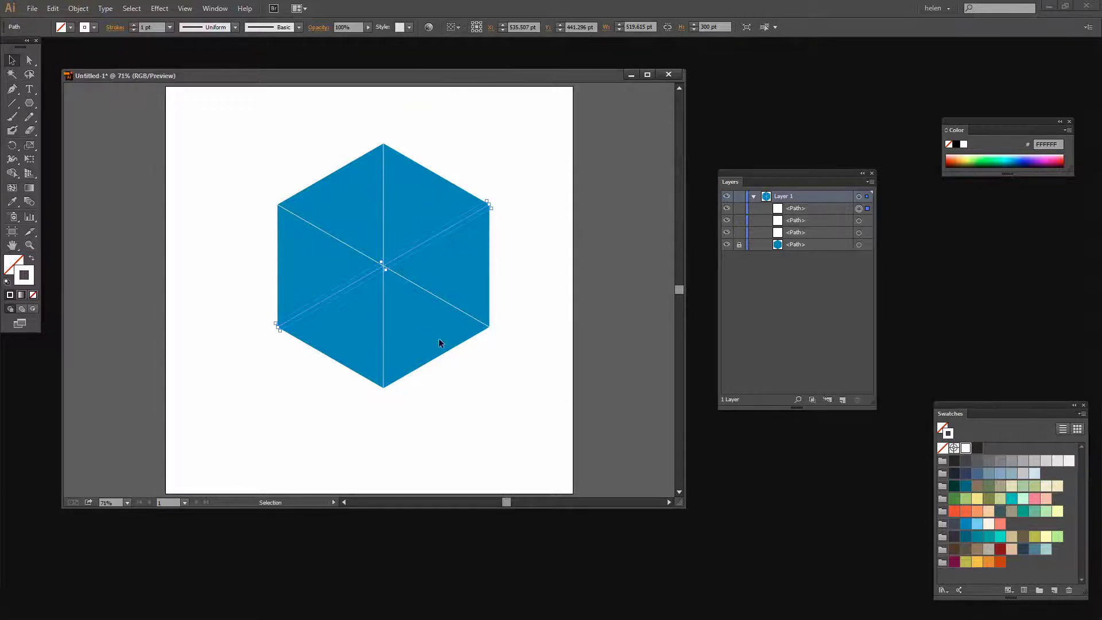
Unlock the hexagon path in Layers and select it with all three lines via Layer 1's target.
{"action": "left_click", "coordinate": [462, 425]}
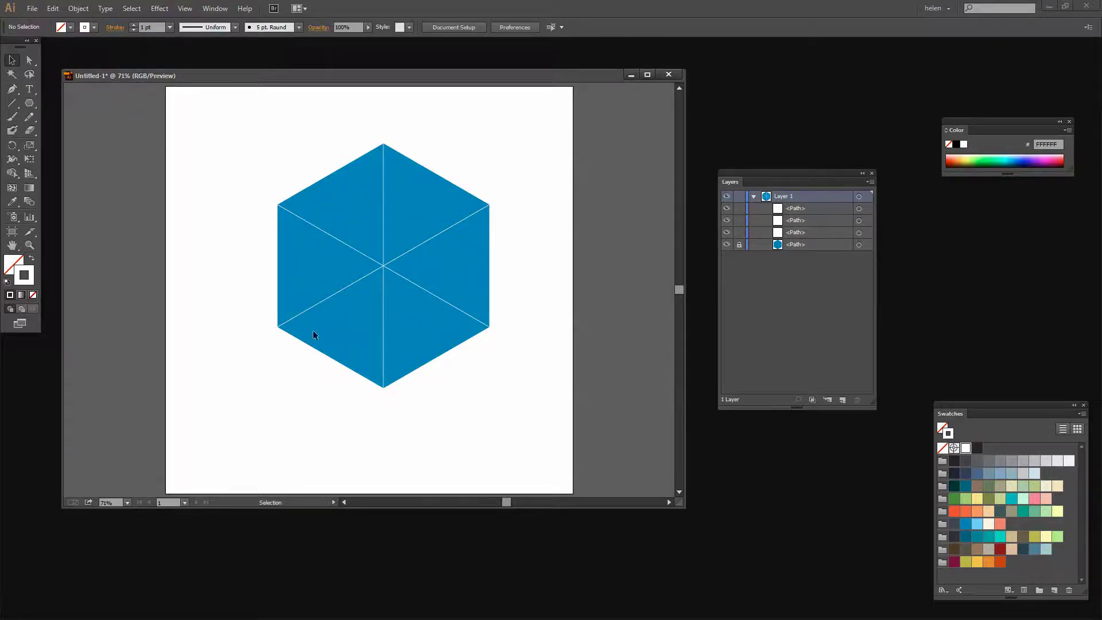
{"action": "left_click", "coordinate": [739, 244]}
{"action": "left_click", "coordinate": [740, 245]}
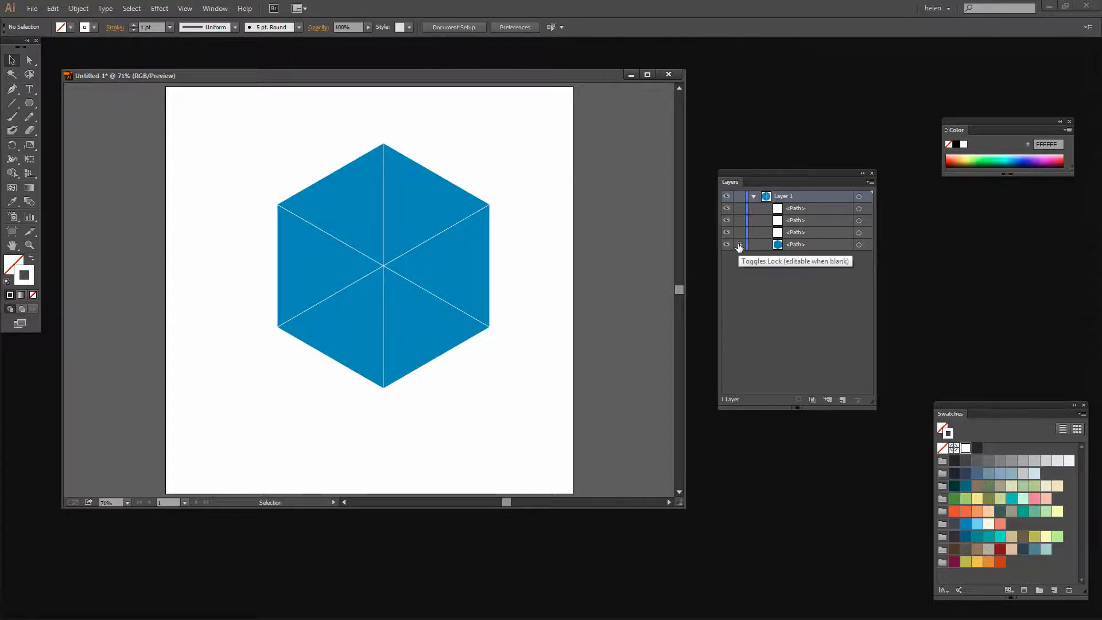
{"action": "left_click", "coordinate": [858, 196]}
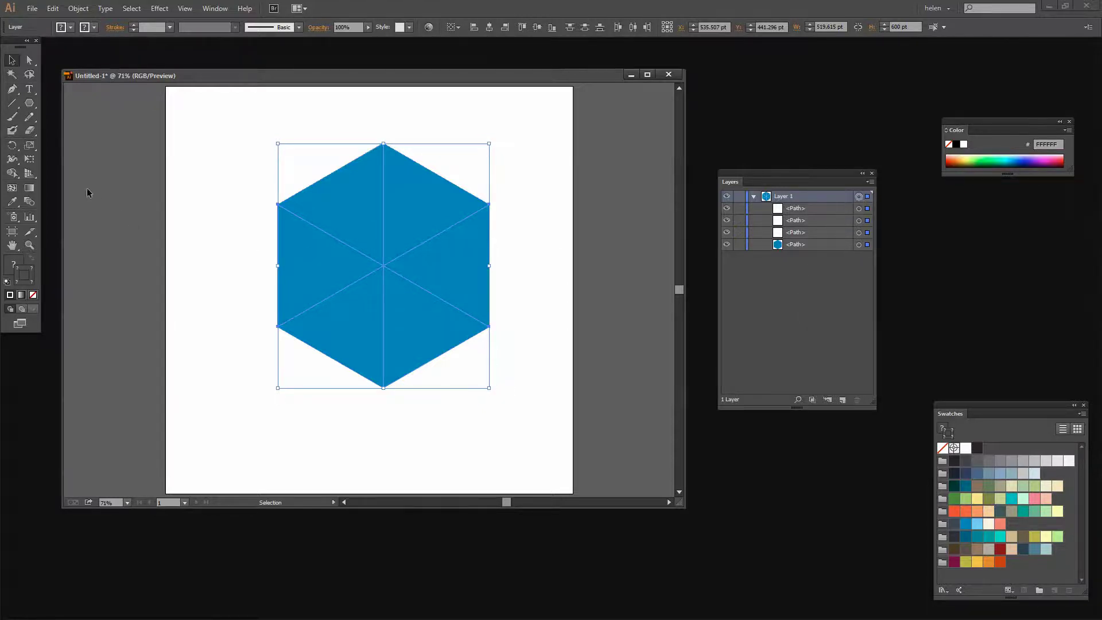
Merge the triangle pairs into the cube's top, right and left rhombus faces with Shape Builder.
{"action": "left_click", "coordinate": [12, 173]}
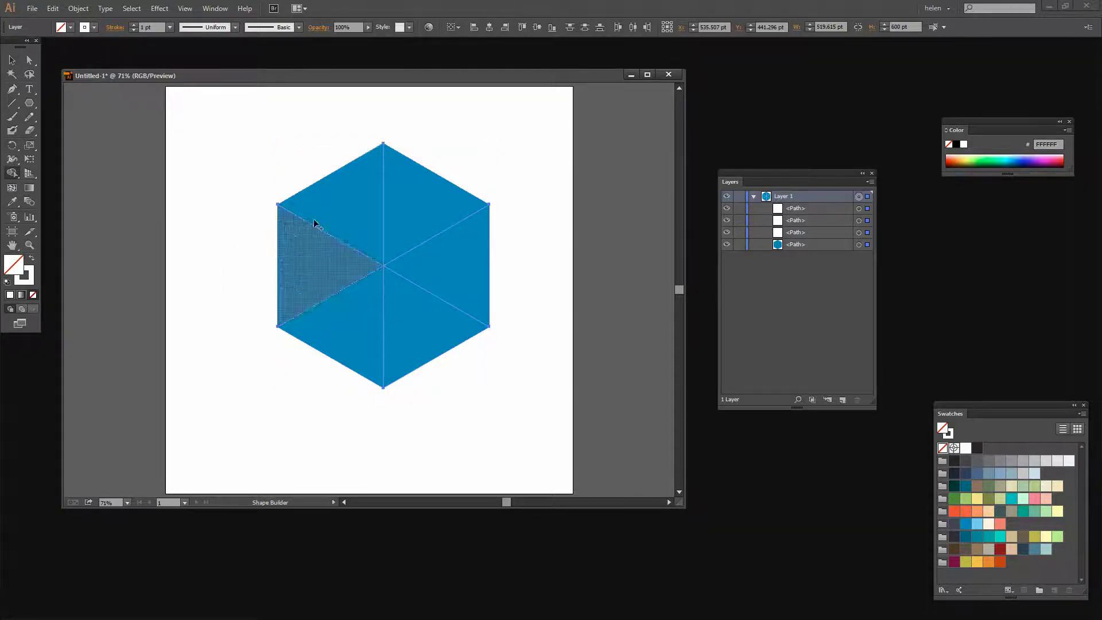
{"action": "left_click_drag", "start_coordinate": [351, 202], "coordinate": [415, 202]}
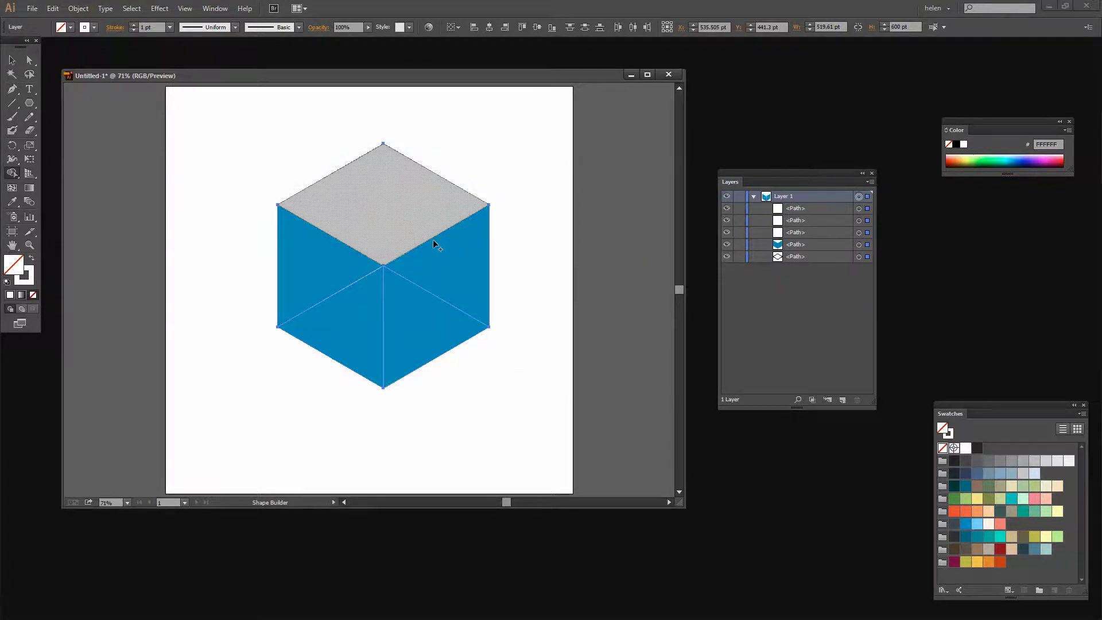
{"action": "left_click_drag", "start_coordinate": [449, 294], "coordinate": [422, 328]}
{"action": "left_click_drag", "start_coordinate": [316, 270], "coordinate": [354, 331]}
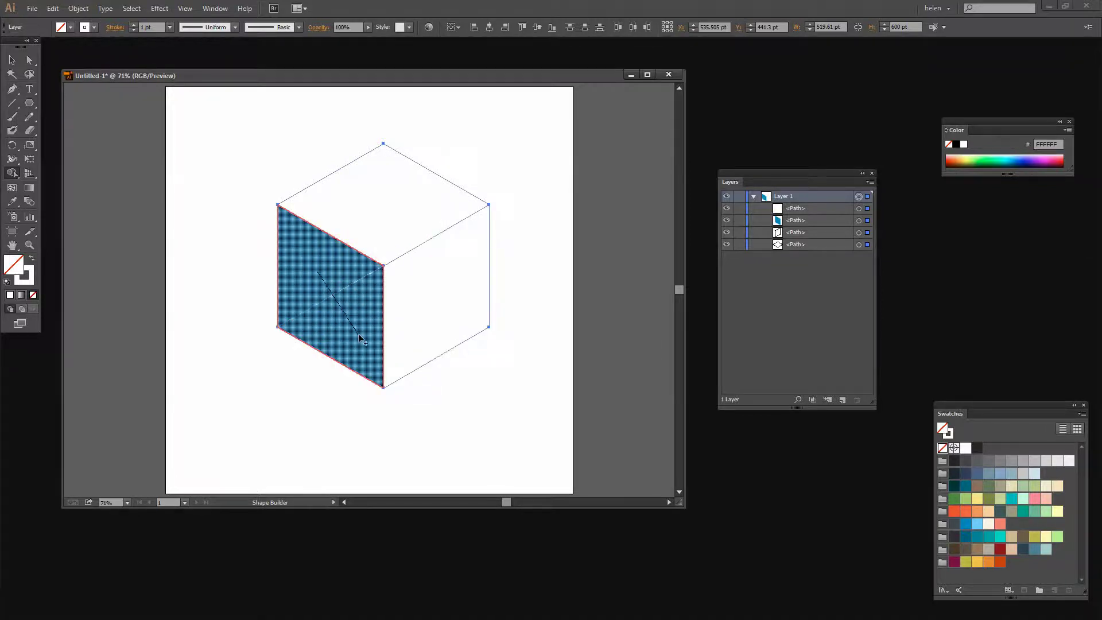
{"action": "left_click_drag", "start_coordinate": [359, 337], "coordinate": [361, 334]}
{"action": "key", "text": "ctrl+shift+a"}
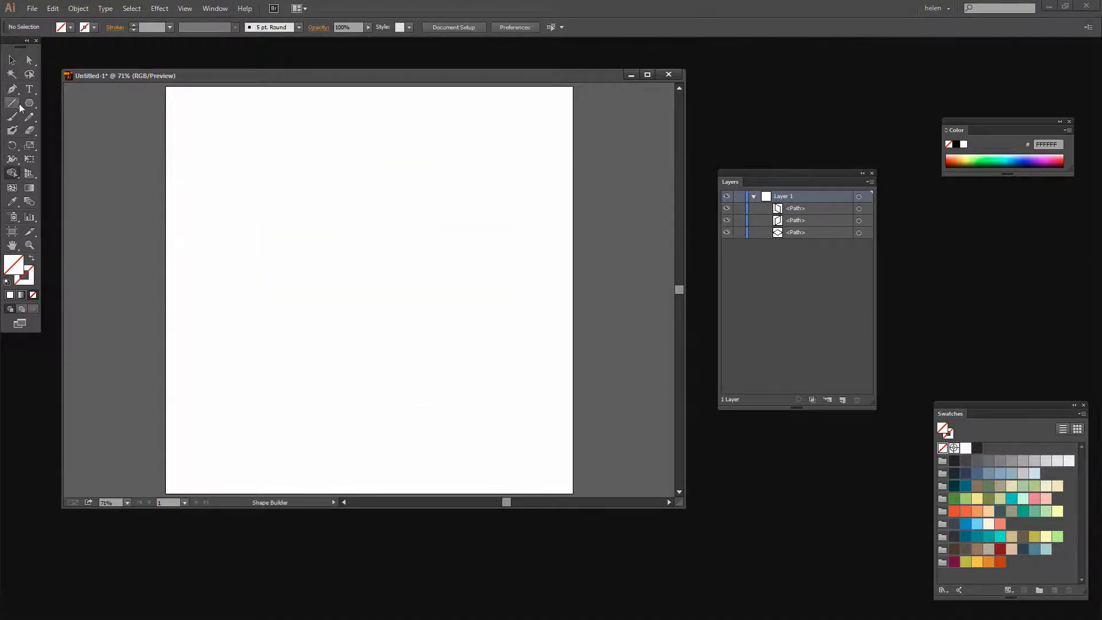
Fill the cube's left face with teal 00A388.
{"action": "left_click", "coordinate": [12, 60]}
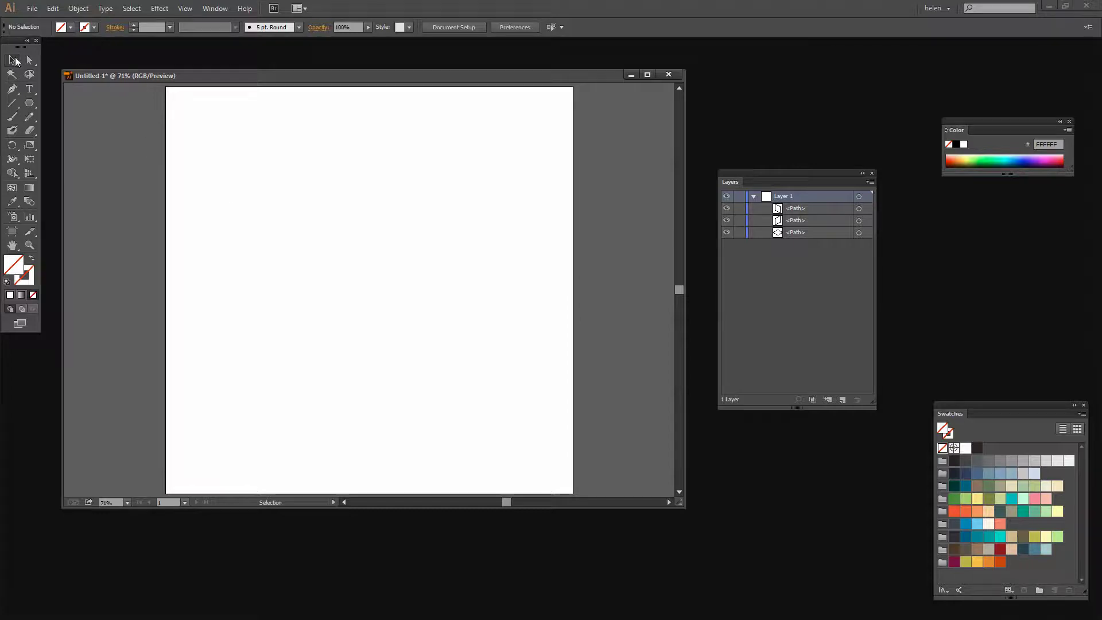
{"action": "left_click_drag", "start_coordinate": [260, 143], "coordinate": [478, 403]}
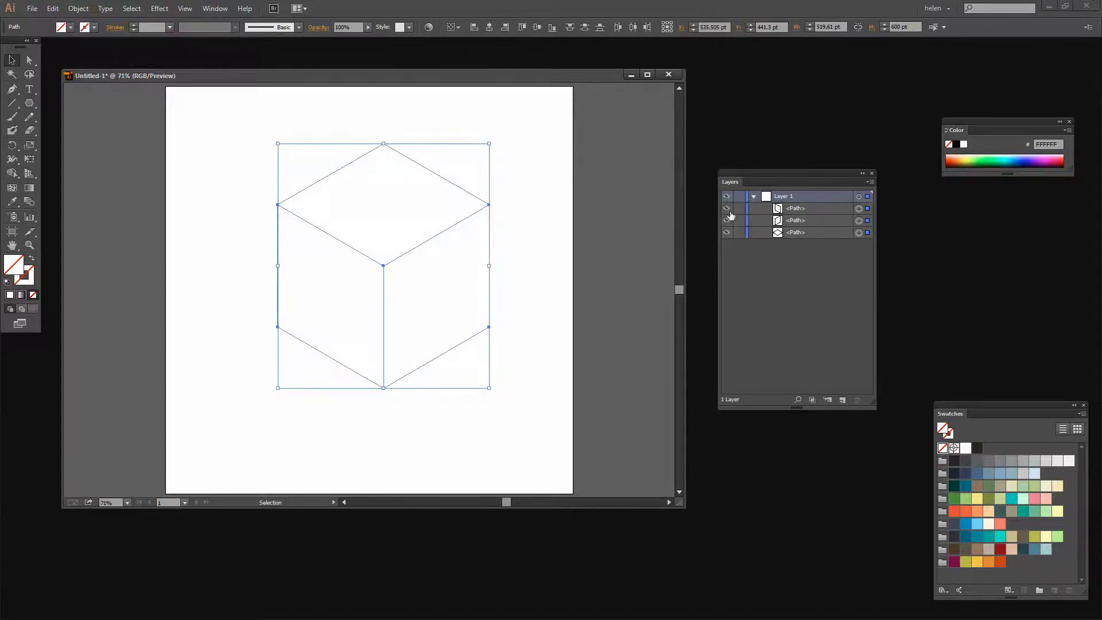
{"action": "left_click", "coordinate": [439, 305]}
{"action": "left_click", "coordinate": [858, 208]}
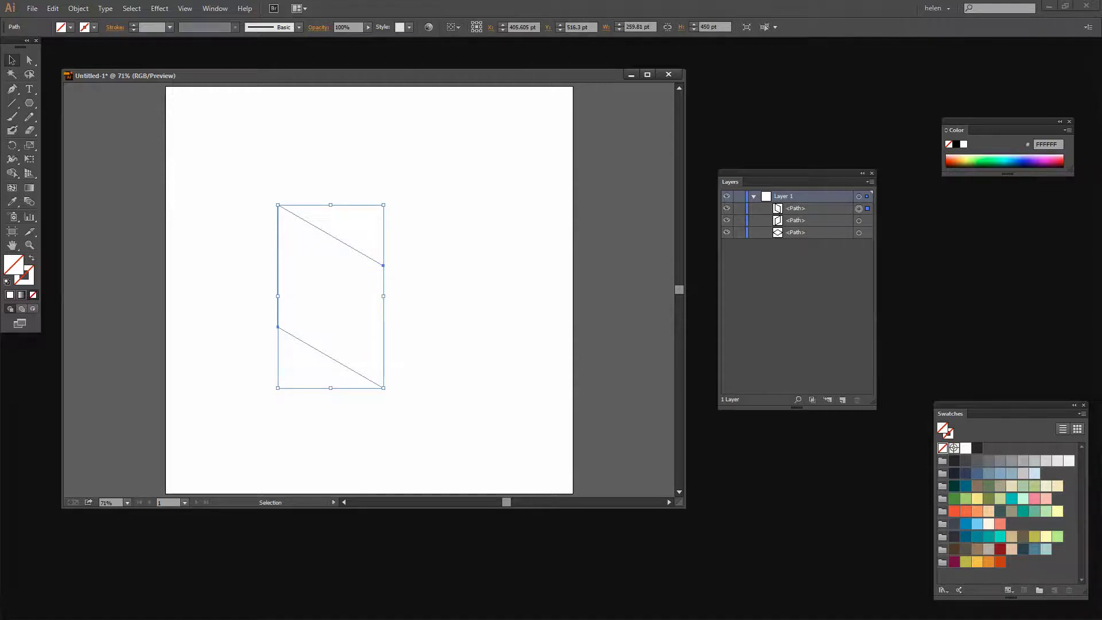
{"action": "left_click_drag", "start_coordinate": [987, 413], "coordinate": [830, 344]}
{"action": "left_click", "coordinate": [868, 442]}
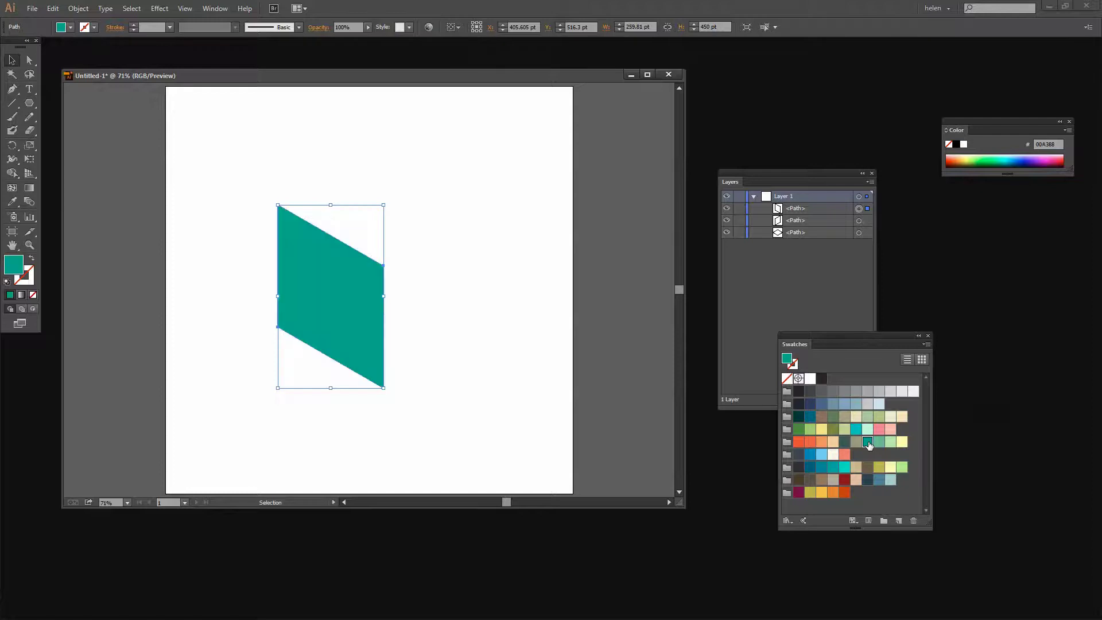
Fill the right face light green 79BD8F and the top face deep teal 00839C.
{"action": "left_click", "coordinate": [859, 221]}
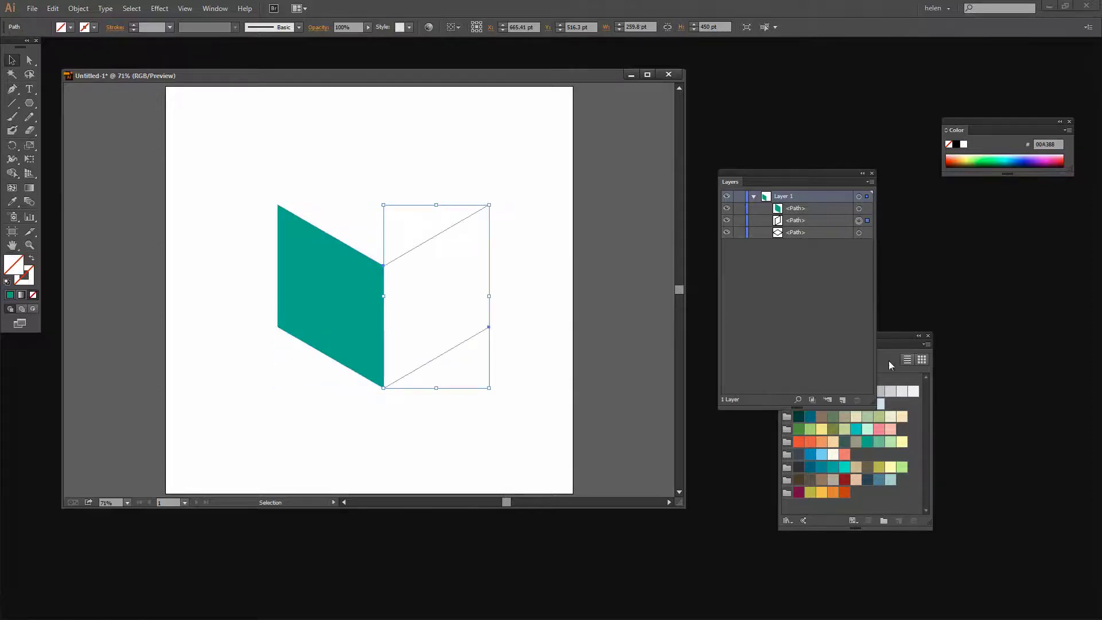
{"action": "left_click", "coordinate": [879, 441]}
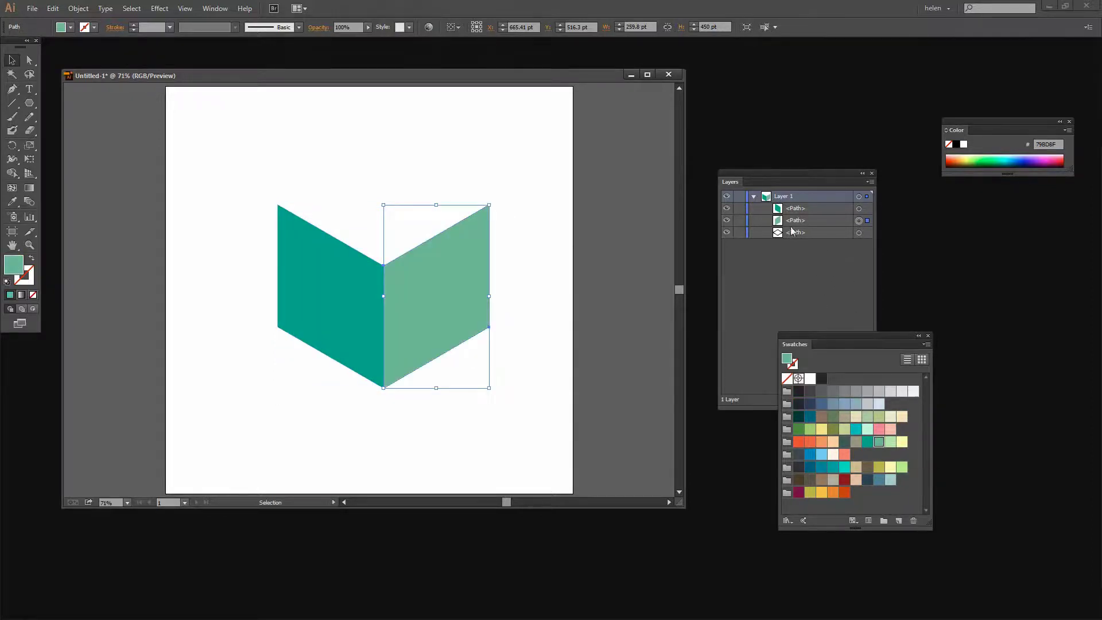
{"action": "left_click", "coordinate": [859, 233]}
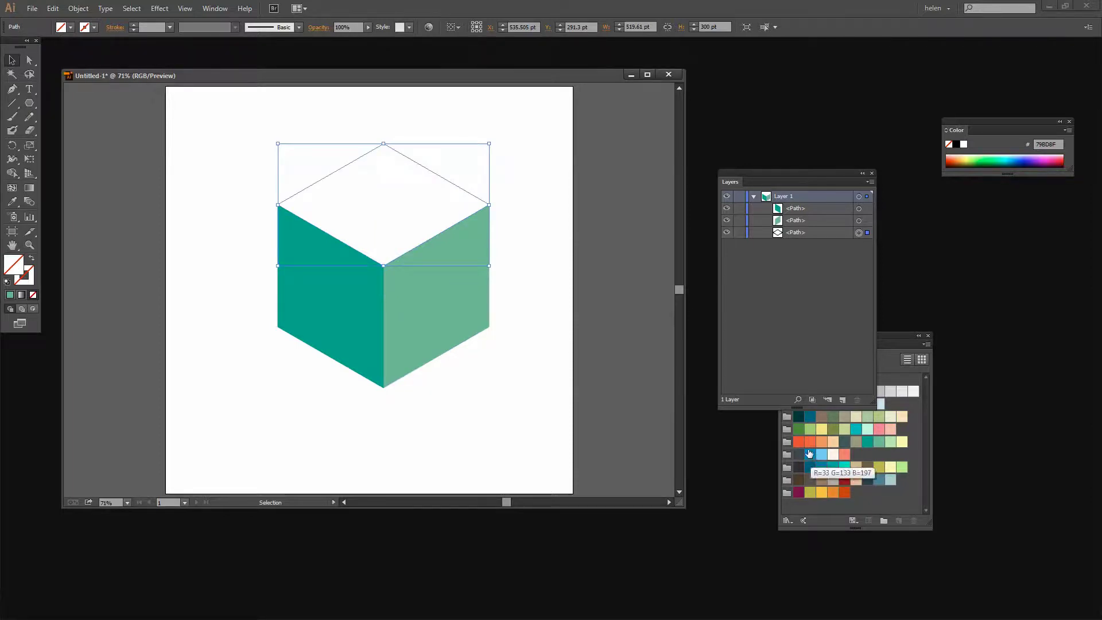
{"action": "left_click", "coordinate": [822, 468]}
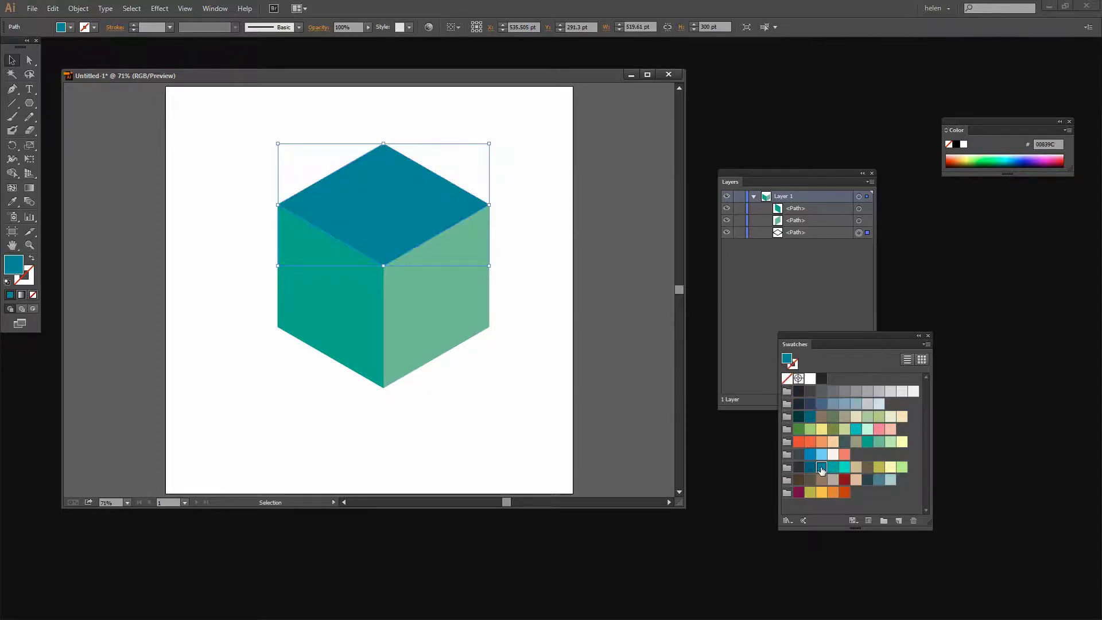
{"action": "left_click", "coordinate": [497, 408]}
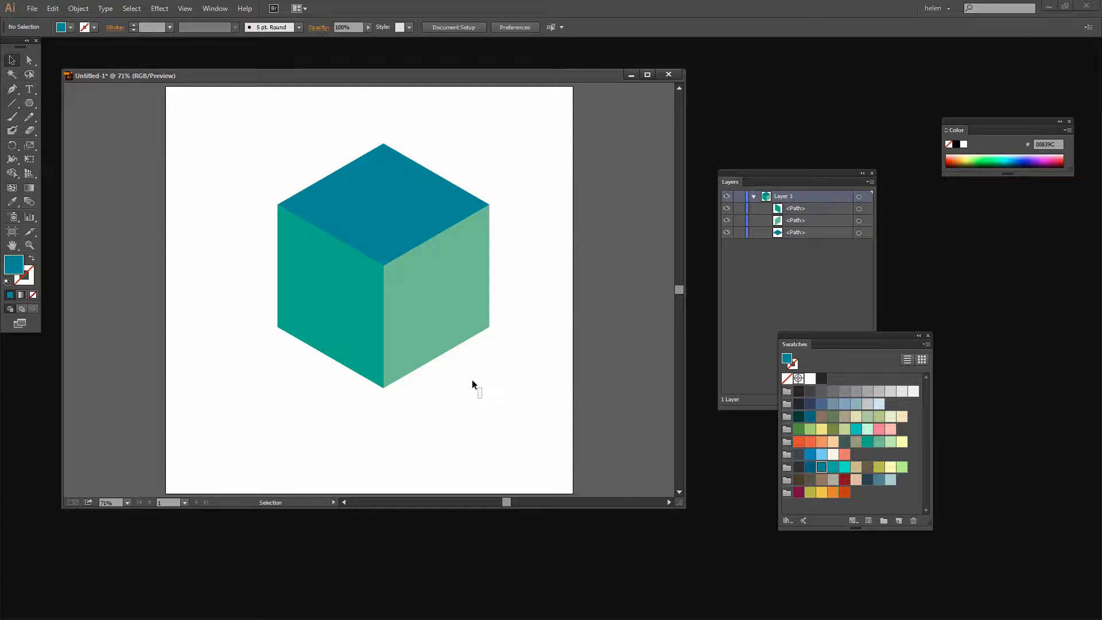
Group the three cube faces and move the group to the left.
{"action": "left_click_drag", "start_coordinate": [472, 382], "coordinate": [327, 206]}
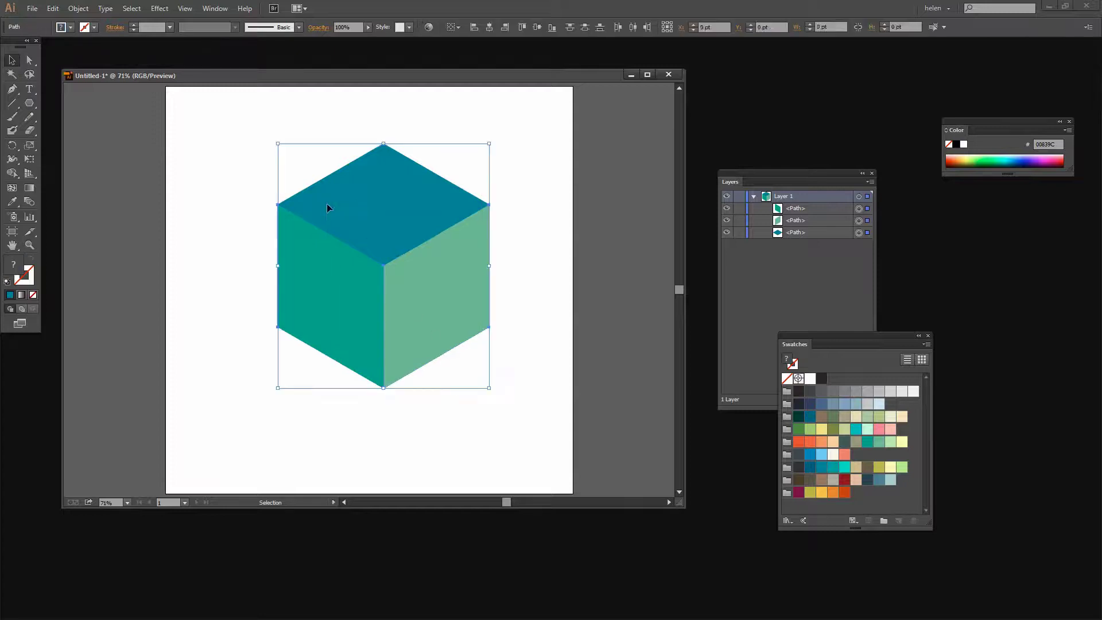
{"action": "left_click", "coordinate": [78, 8]}
{"action": "left_click", "coordinate": [100, 53]}
{"action": "left_click_drag", "start_coordinate": [381, 255], "coordinate": [306, 245]}
{"action": "left_click", "coordinate": [530, 349]}
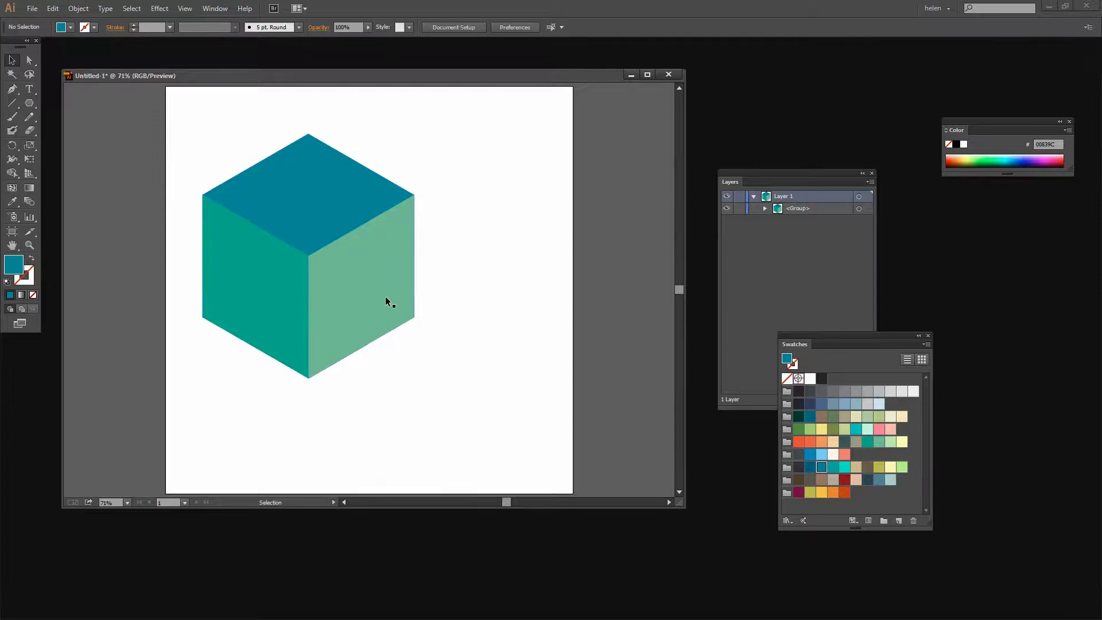
Make a new pattern from the grouped cube.
{"action": "left_click", "coordinate": [352, 295]}
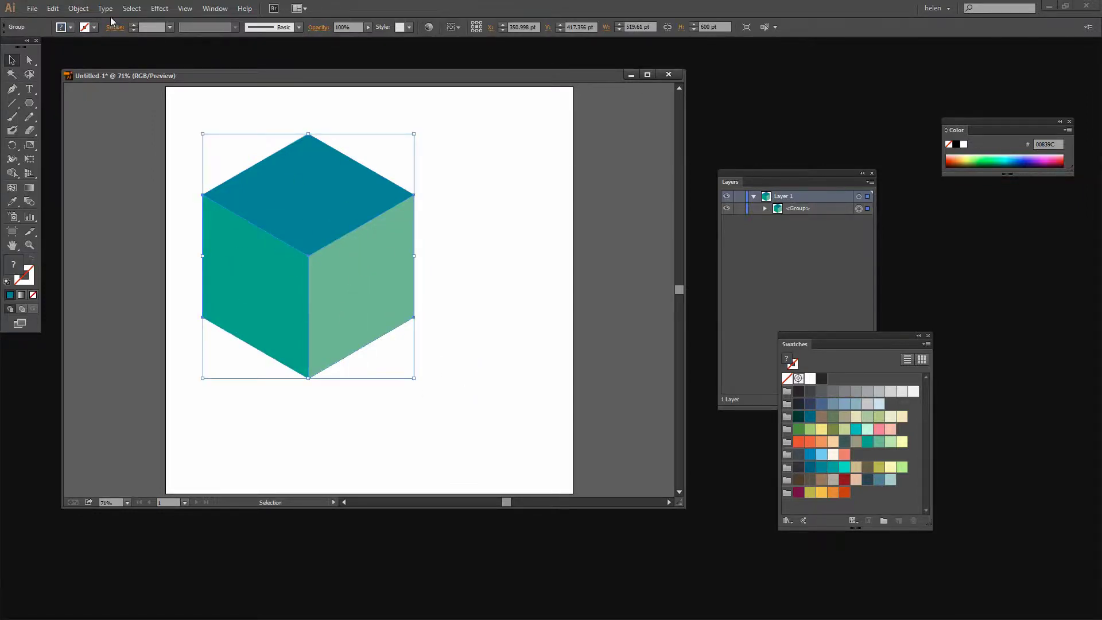
{"action": "left_click", "coordinate": [79, 8]}
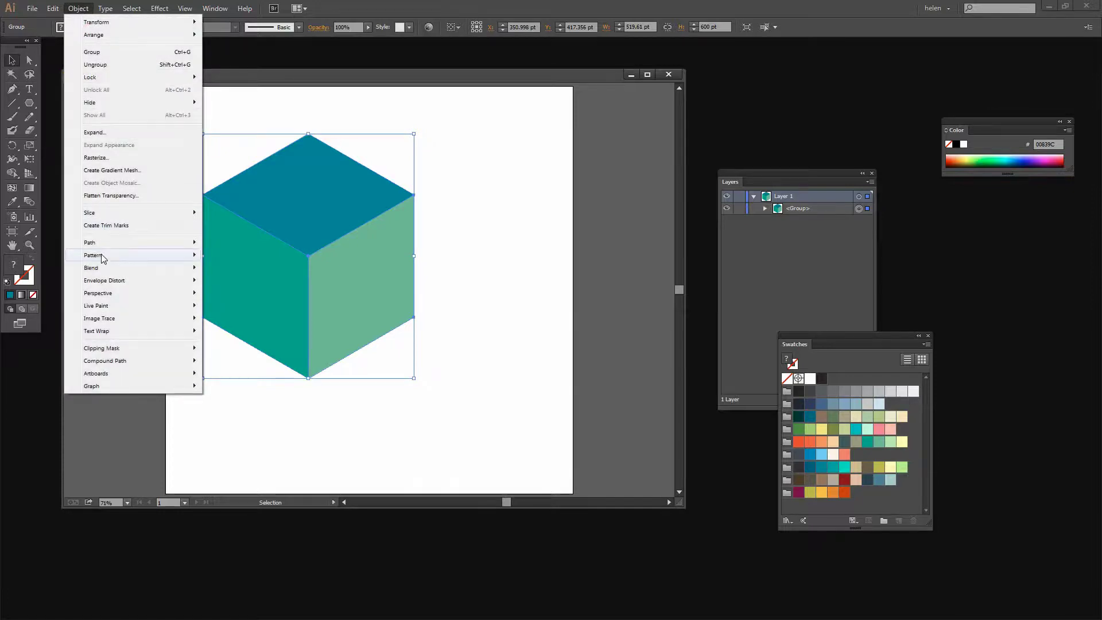
{"action": "mouse_move", "coordinate": [104, 256]}
{"action": "left_click", "coordinate": [228, 255]}
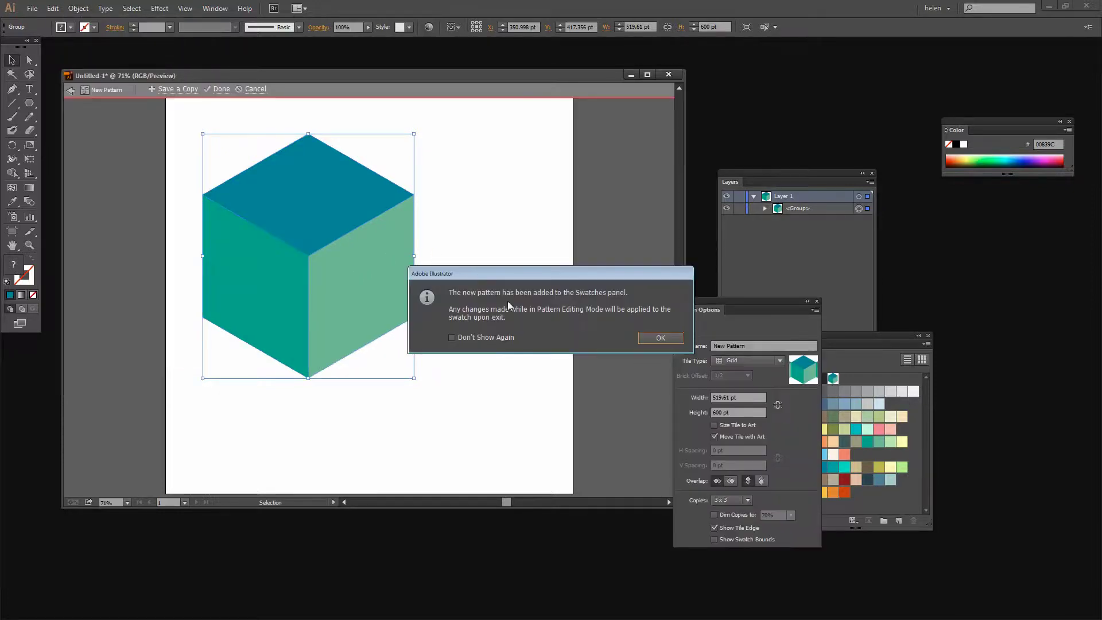
Set the cube pattern's Tile Type to Hex by Row in Pattern Options.
{"action": "left_click", "coordinate": [657, 339]}
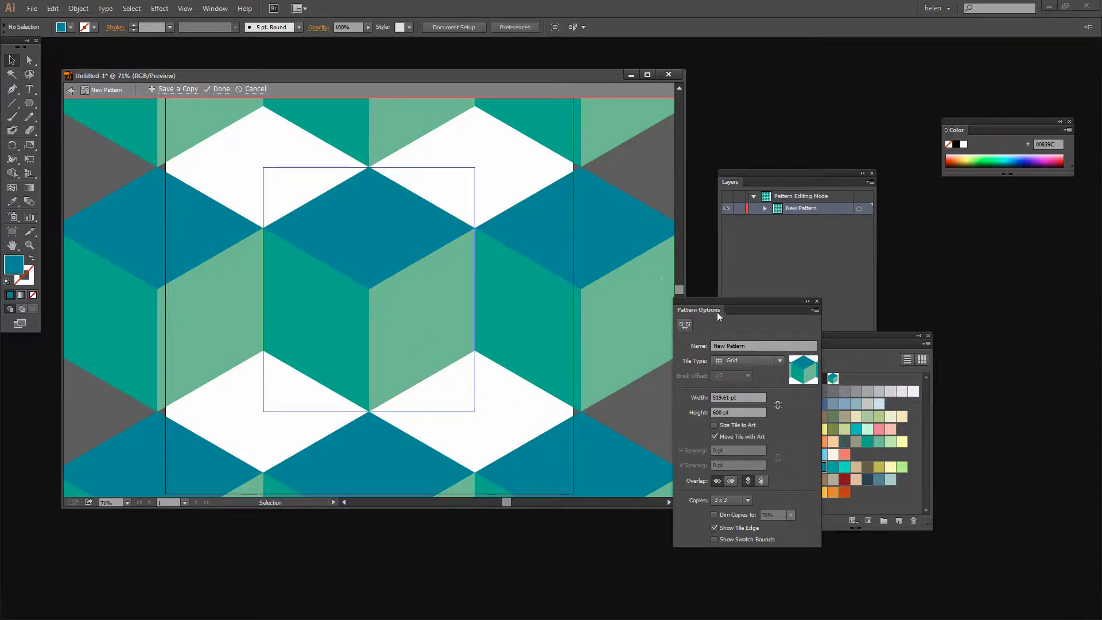
{"action": "left_click_drag", "start_coordinate": [734, 303], "coordinate": [628, 158]}
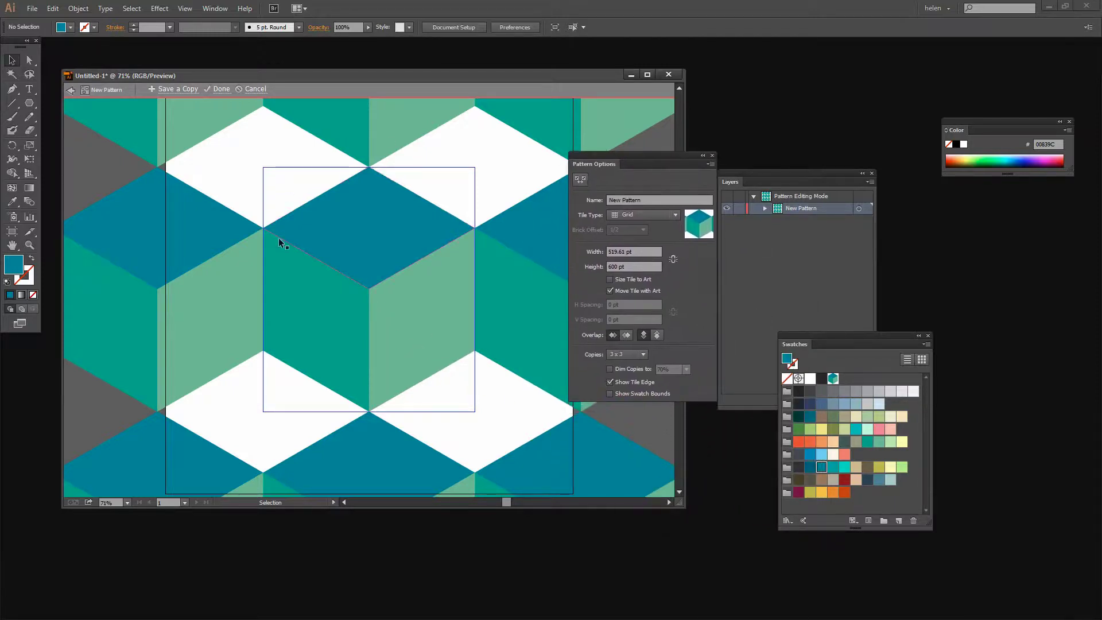
{"action": "left_click", "coordinate": [677, 216]}
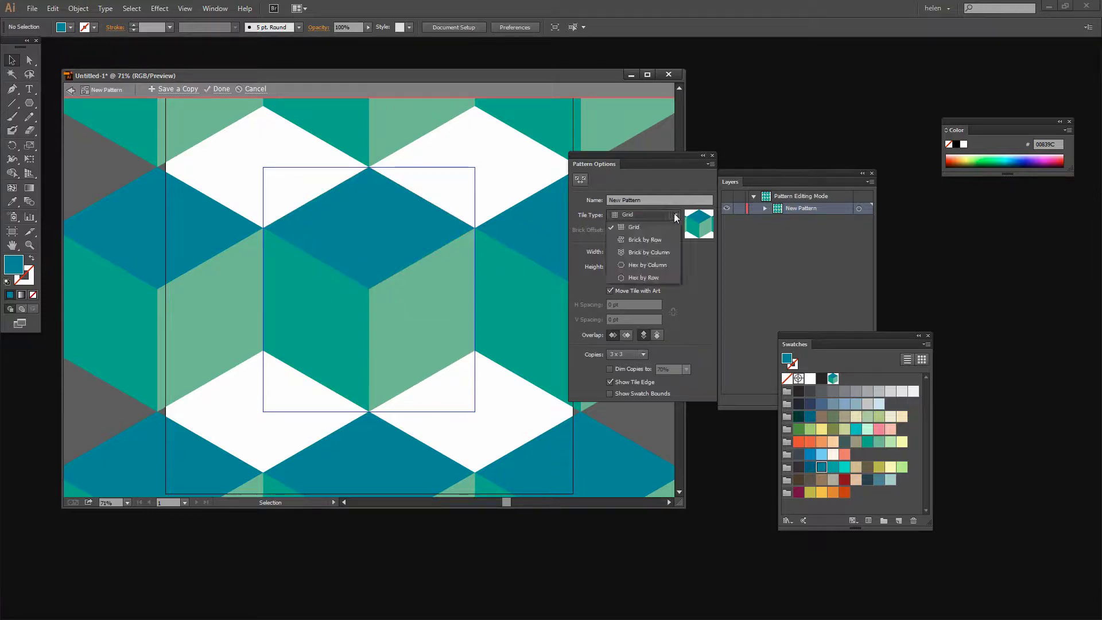
{"action": "left_click", "coordinate": [639, 277]}
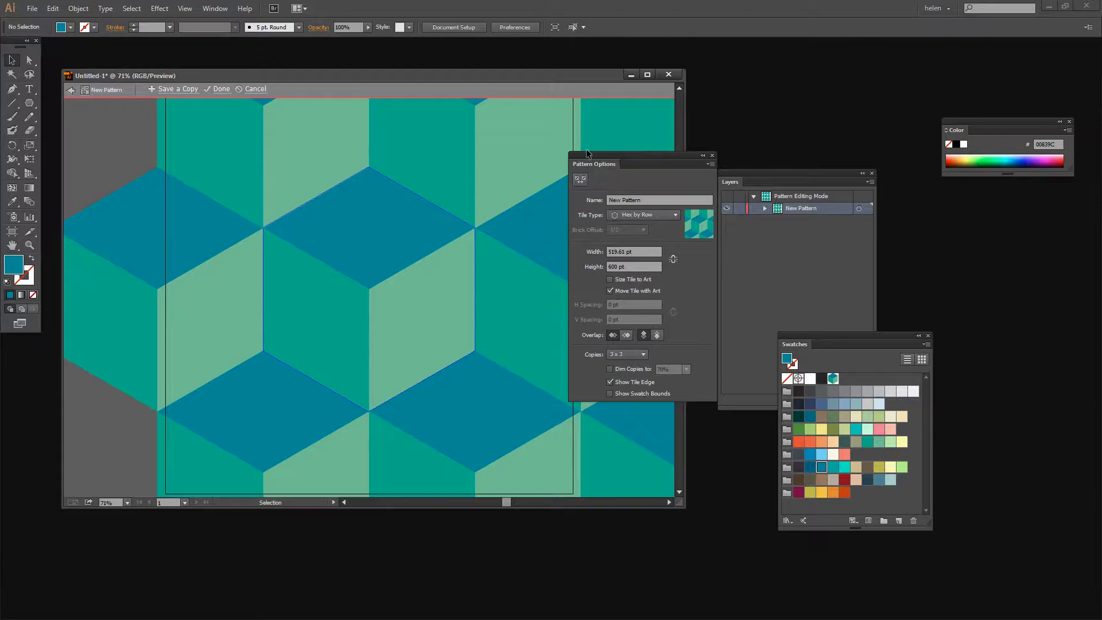
{"action": "left_click_drag", "start_coordinate": [586, 153], "coordinate": [736, 161]}
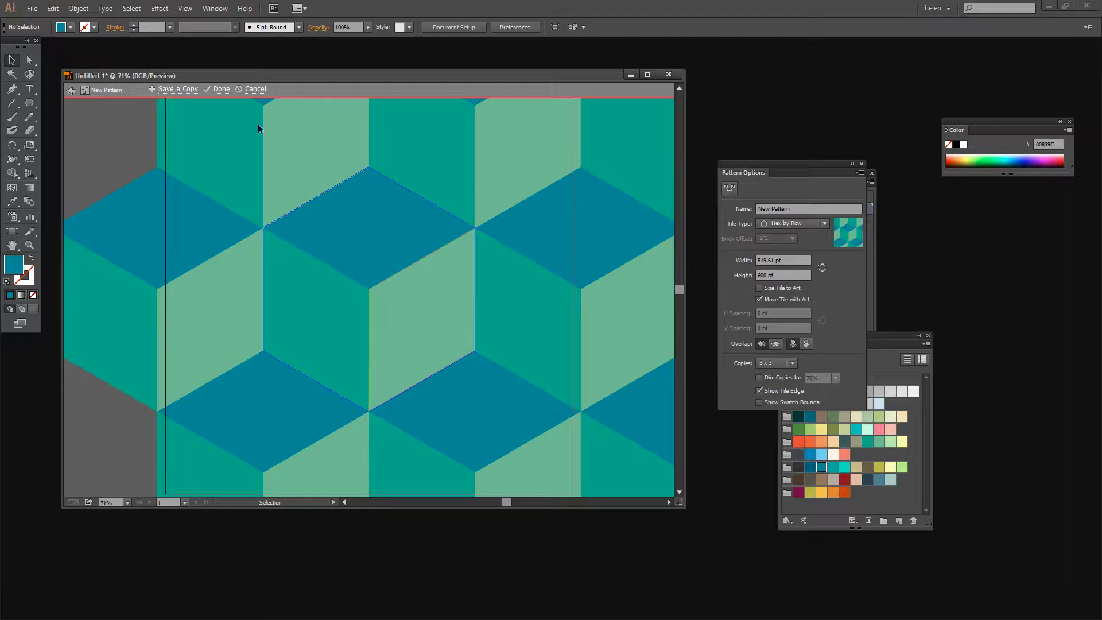
Finish pattern editing and move the cube to the artboard's top-left corner.
{"action": "left_click", "coordinate": [220, 90]}
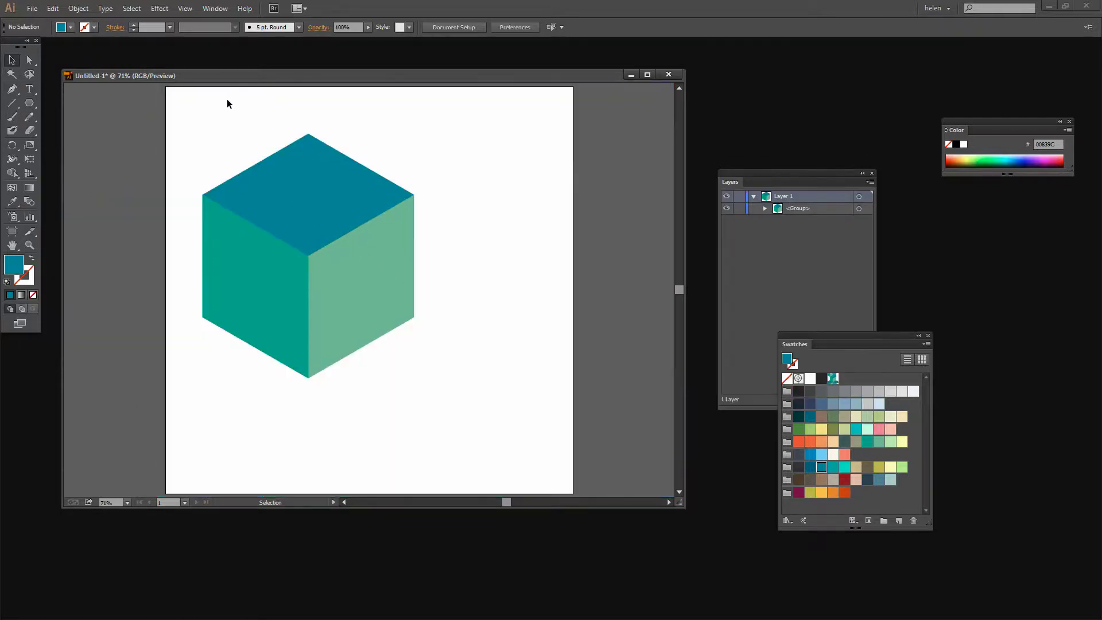
{"action": "left_click_drag", "start_coordinate": [304, 278], "coordinate": [267, 237]}
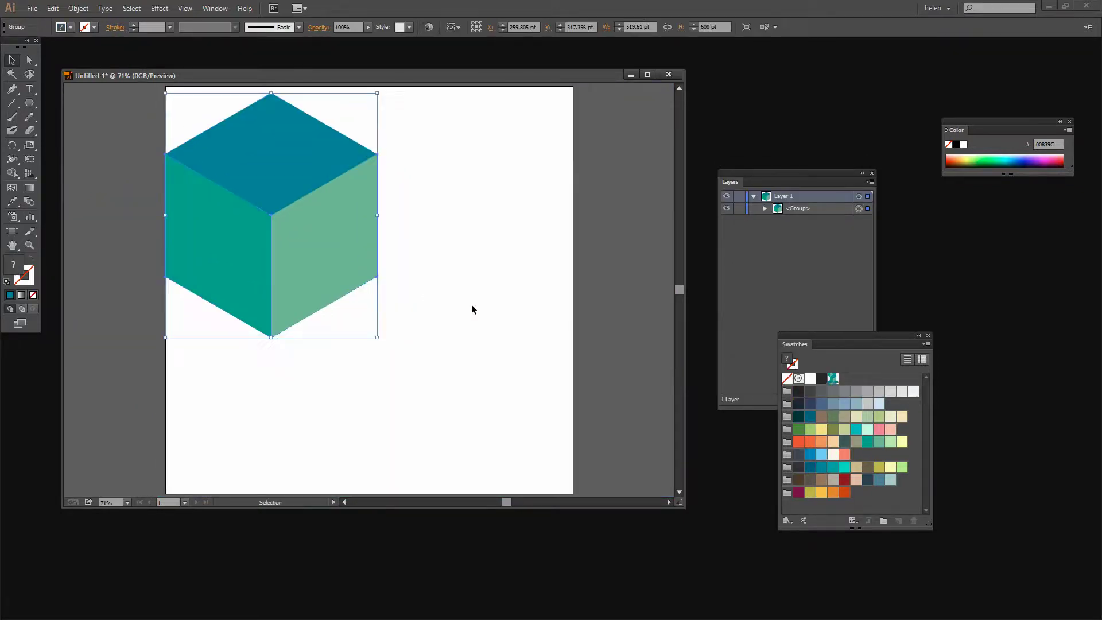
{"action": "left_click", "coordinate": [260, 336]}
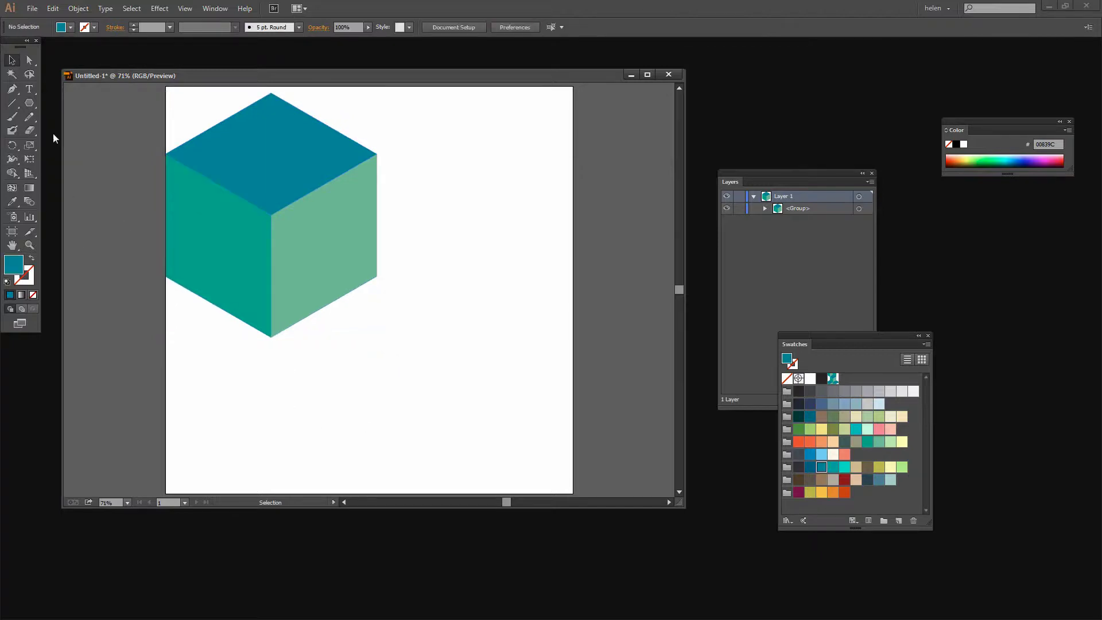
Draw a rectangle in the artboard's lower right and fill it with the new cube pattern swatch.
{"action": "left_click", "coordinate": [30, 104]}
{"action": "left_click_drag", "start_coordinate": [36, 106], "coordinate": [61, 104]}
{"action": "left_click_drag", "start_coordinate": [349, 314], "coordinate": [568, 488]}
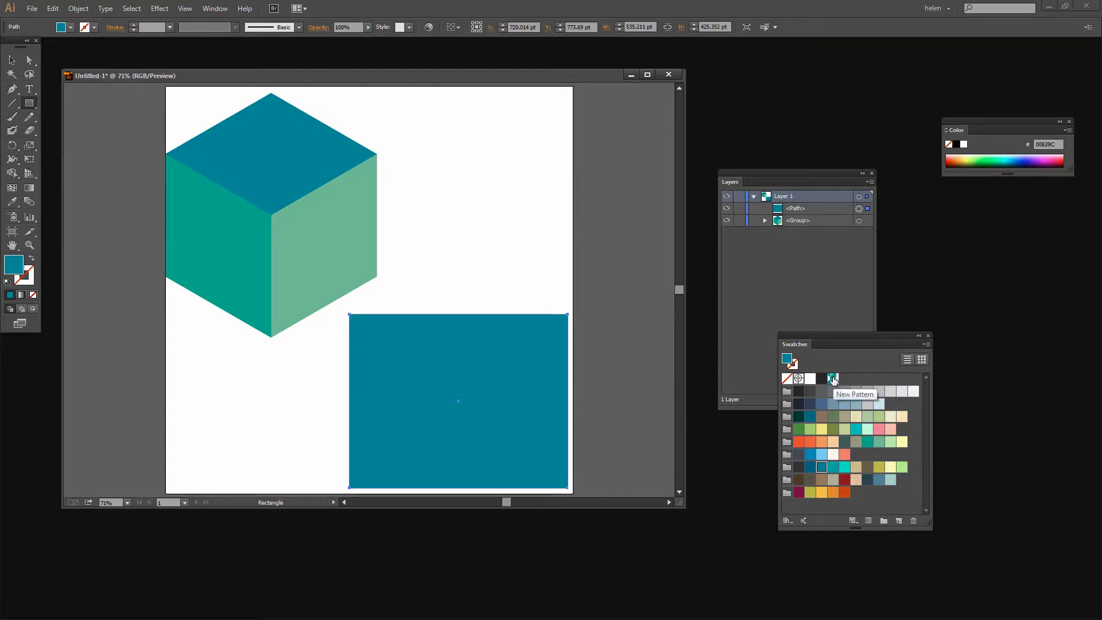
{"action": "left_click", "coordinate": [833, 379]}
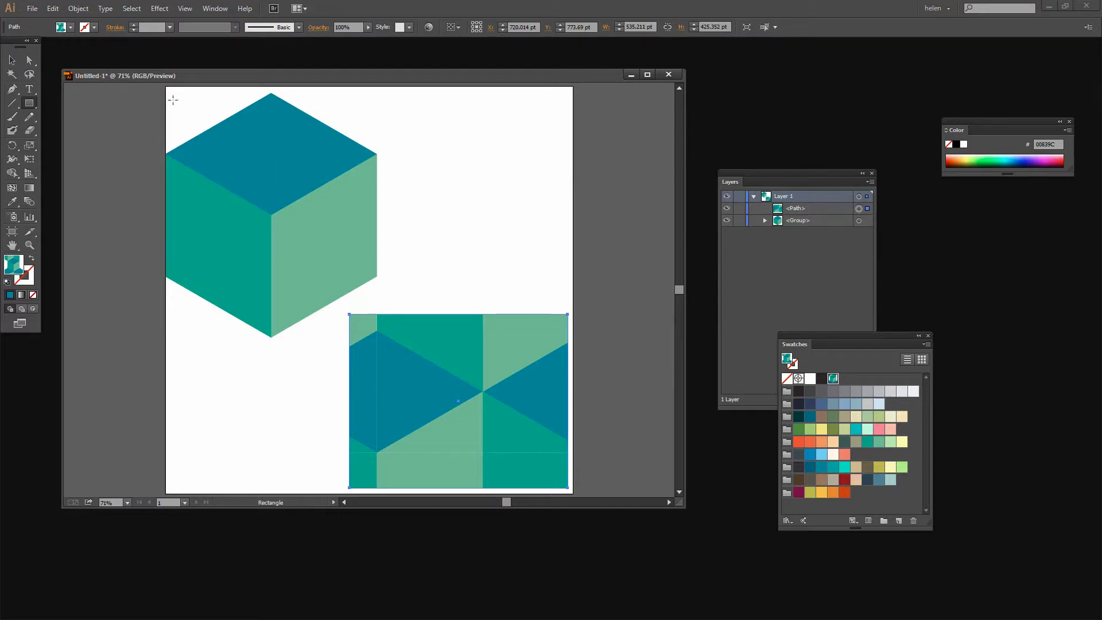
Scale the rectangle's pattern to 20% uniform with Transform Objects unchecked in the Scale dialog.
{"action": "left_click", "coordinate": [76, 9]}
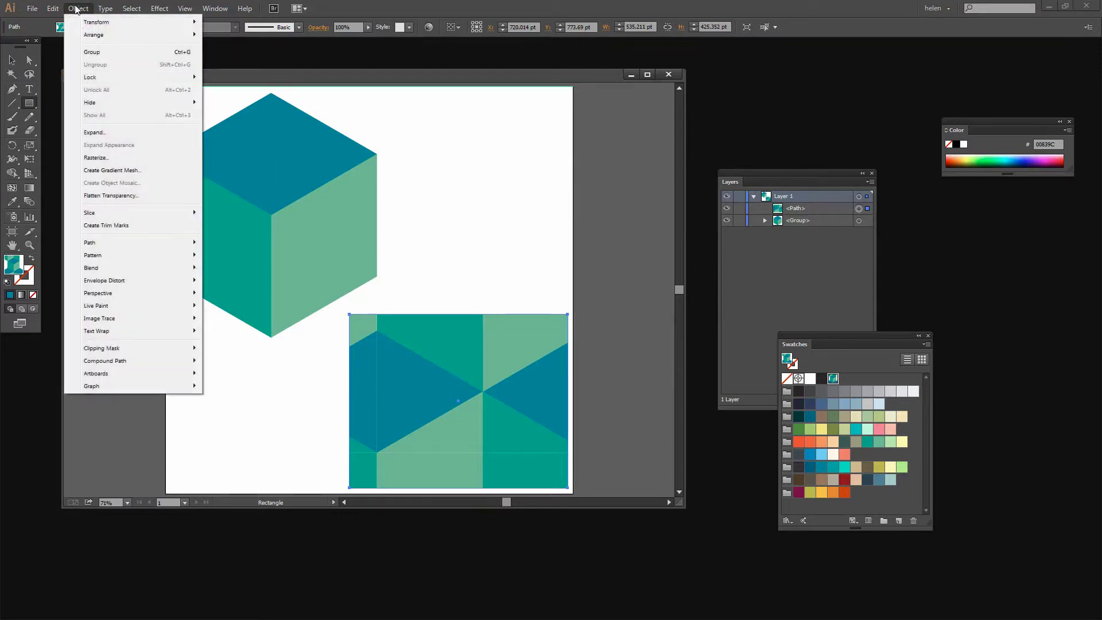
{"action": "mouse_move", "coordinate": [95, 22]}
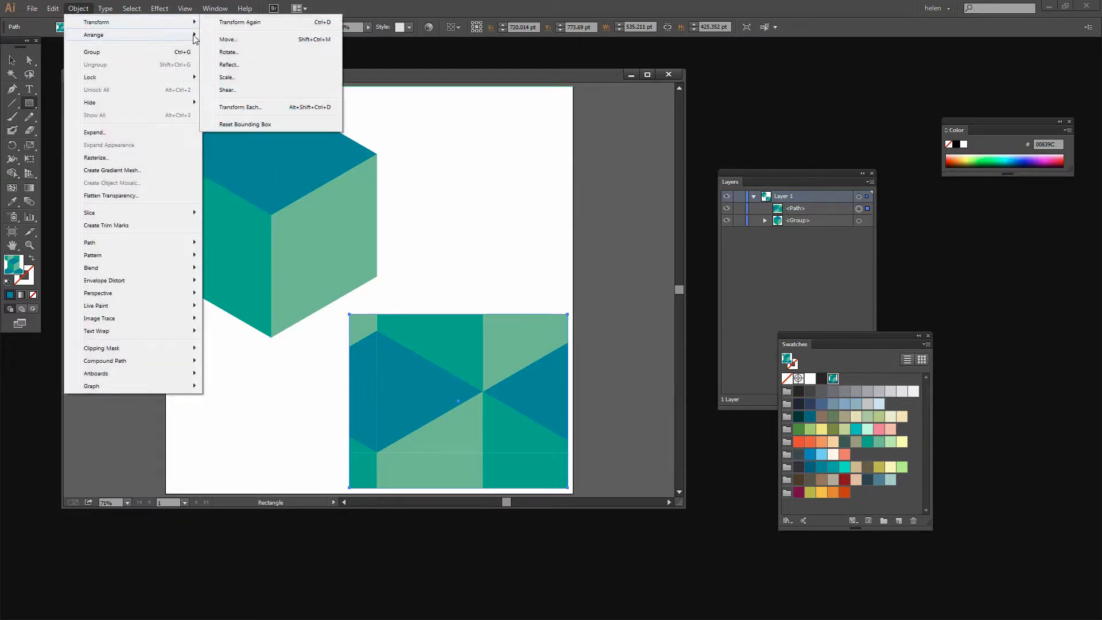
{"action": "left_click", "coordinate": [236, 84]}
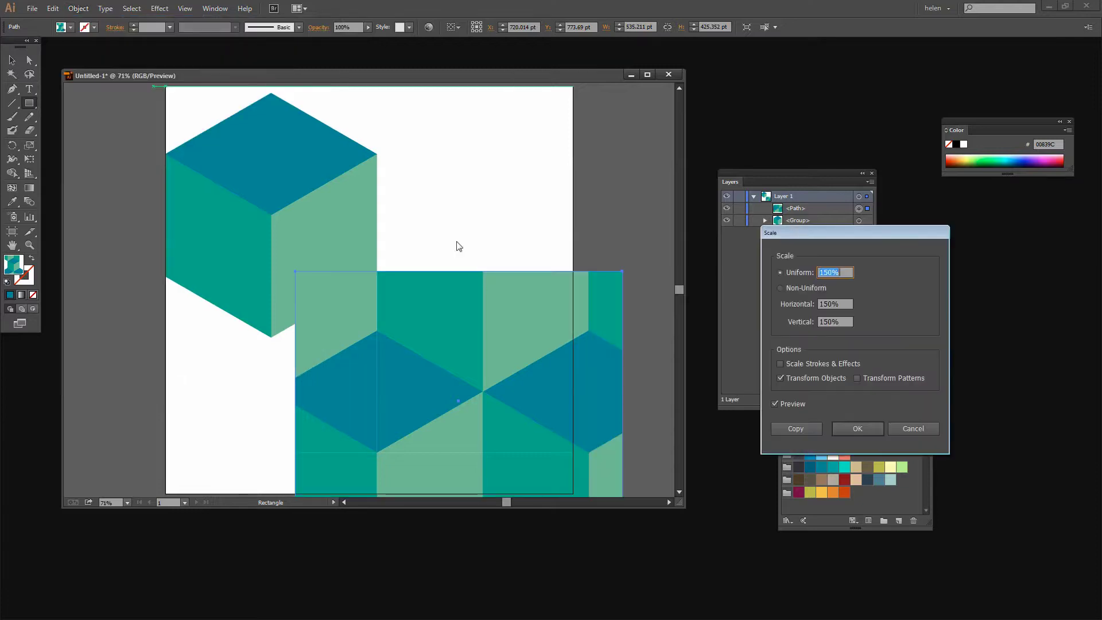
{"action": "left_click", "coordinate": [779, 378]}
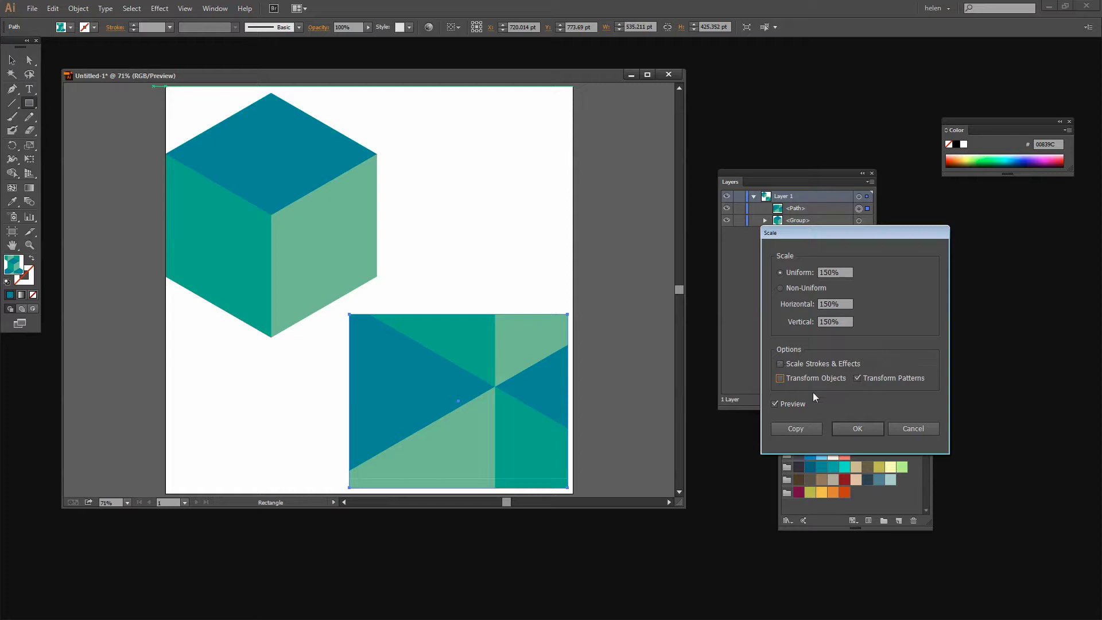
{"action": "left_click", "coordinate": [831, 272]}
{"action": "key", "text": "BackSpace"}
{"action": "key", "text": "BackSpace"}
{"action": "key", "text": "BackSpace"}
{"action": "type", "text": "10"}
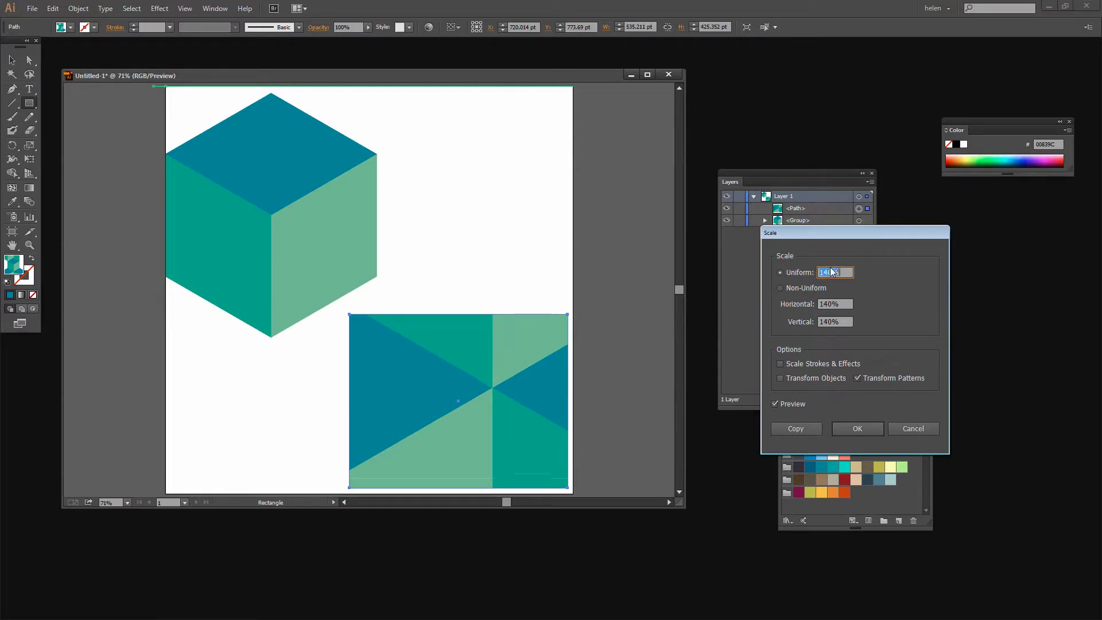
{"action": "key", "text": "Tab"}
{"action": "type", "text": "20"}
{"action": "key", "text": "Tab"}
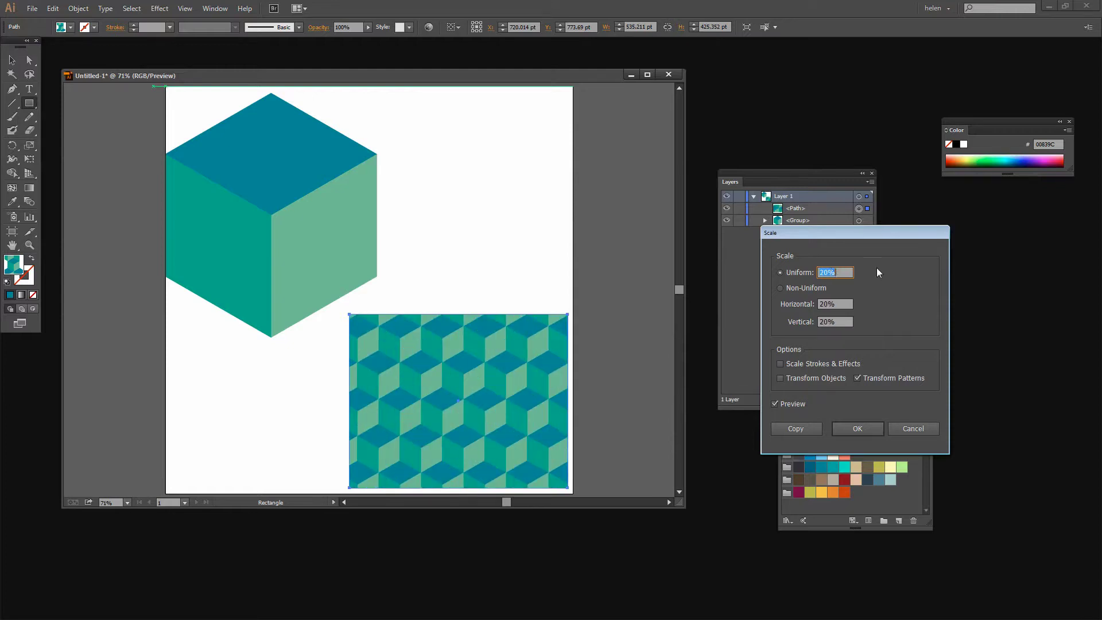
{"action": "left_click", "coordinate": [859, 429]}
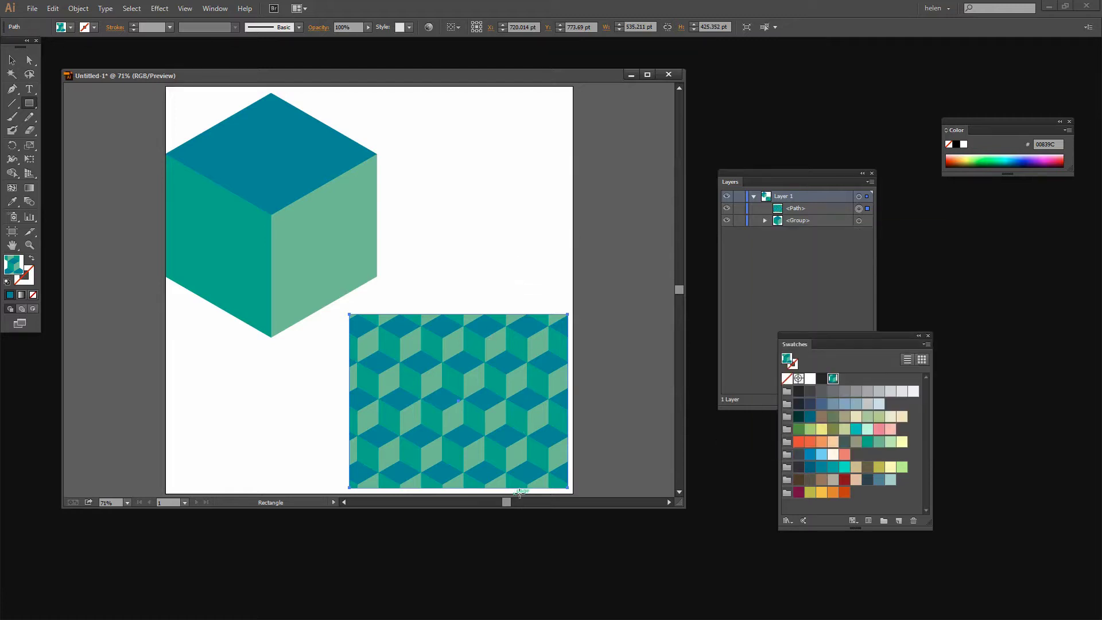